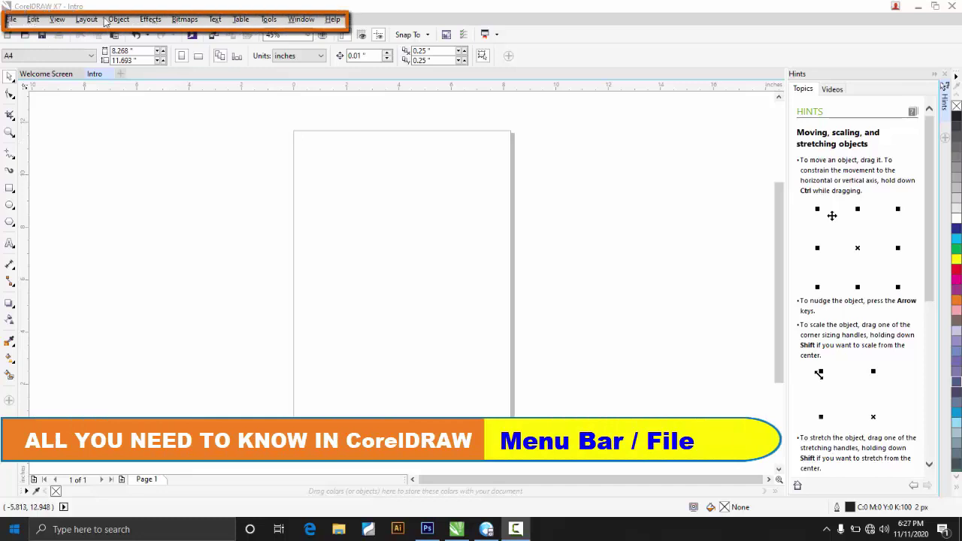
pyautogui.rightClick(553, 33)
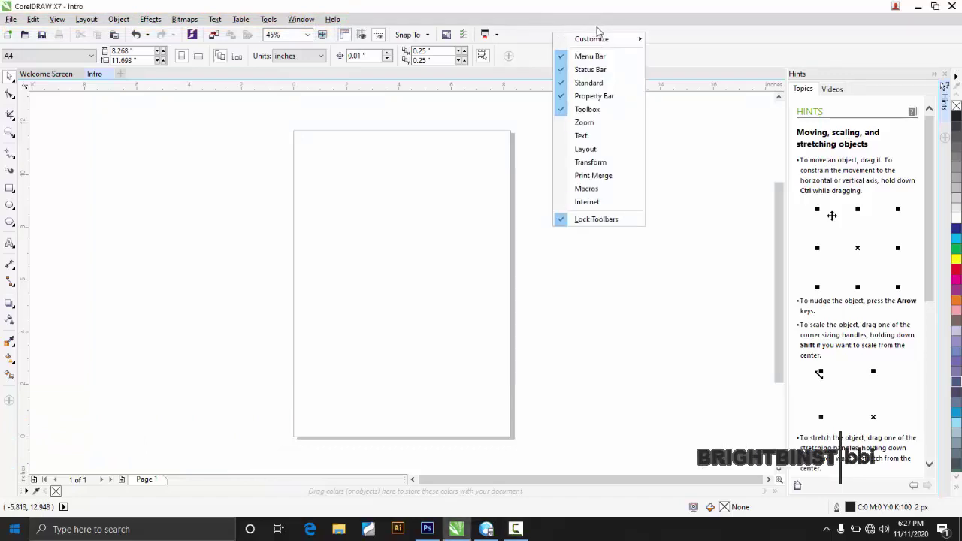
pyautogui.moveTo(564, 38)
pyautogui.moveTo(694, 53)
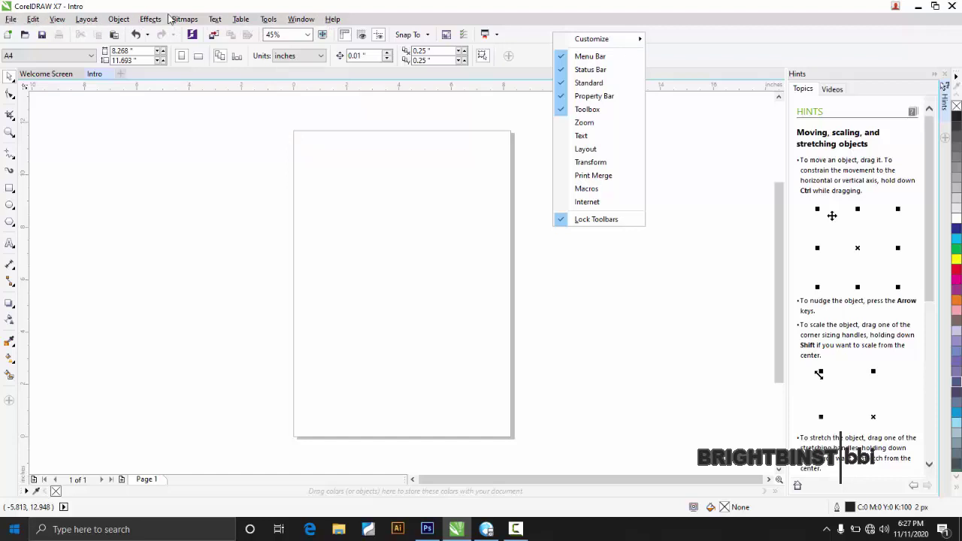
pyautogui.click(10, 19)
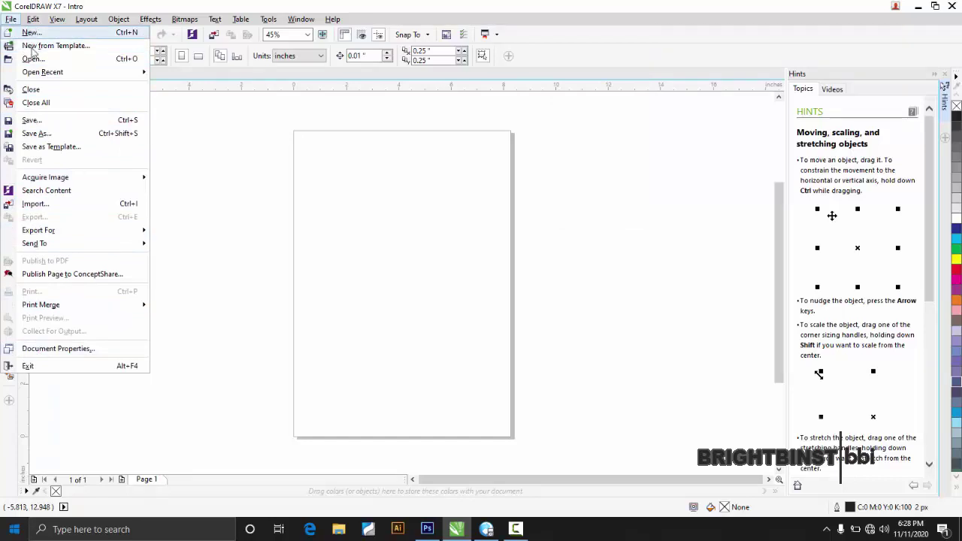
pyautogui.rightClick(543, 28)
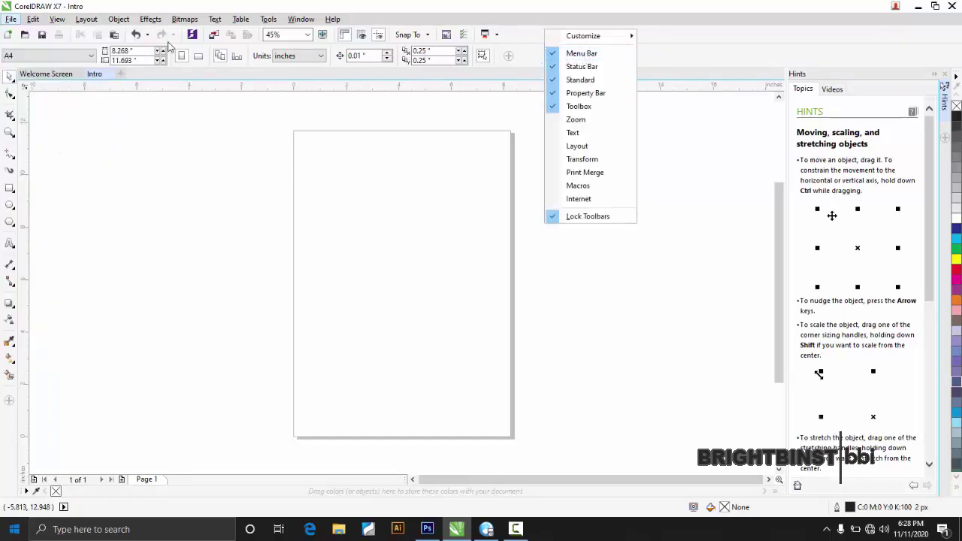
# Create a new one-page A4 portrait document in CMYK at 300 dpi.
pyautogui.click(10, 20)
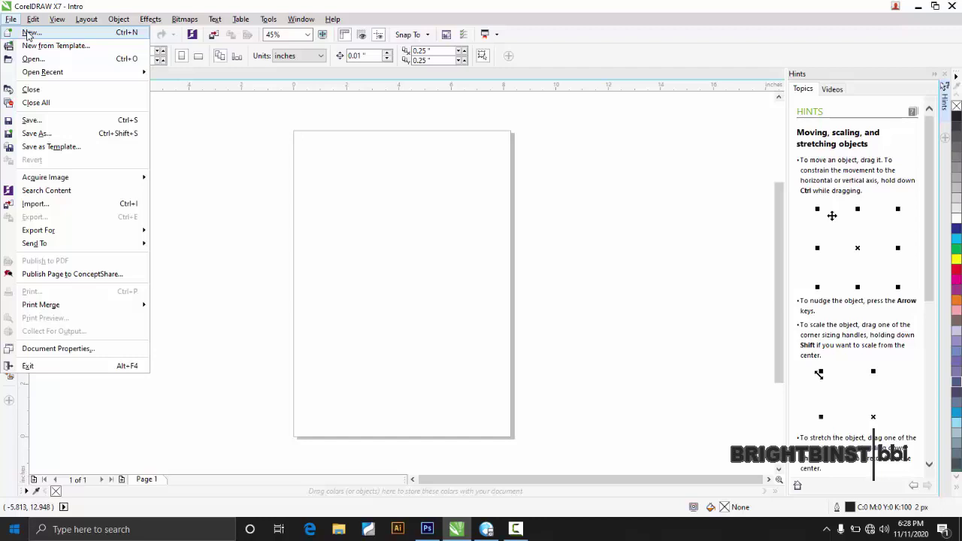
pyautogui.click(27, 33)
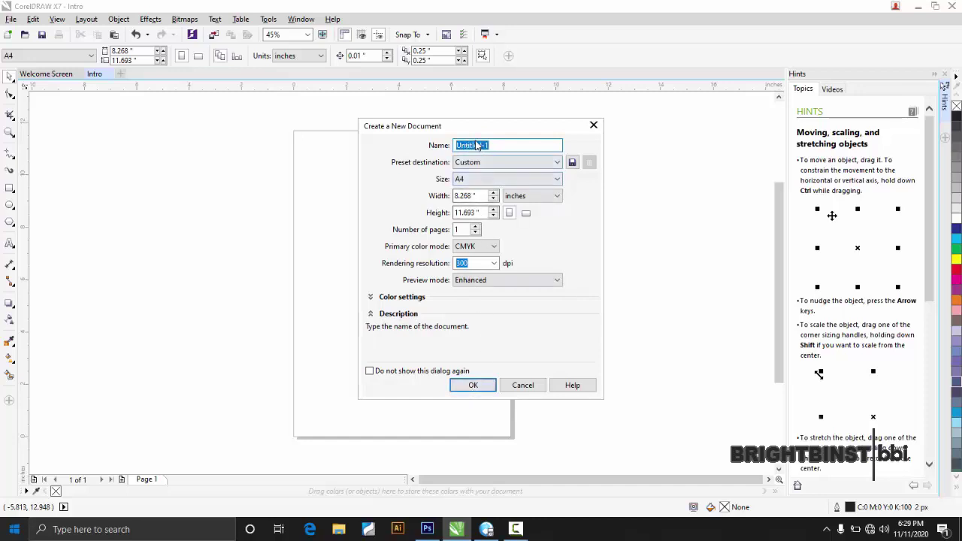
pyautogui.click(473, 387)
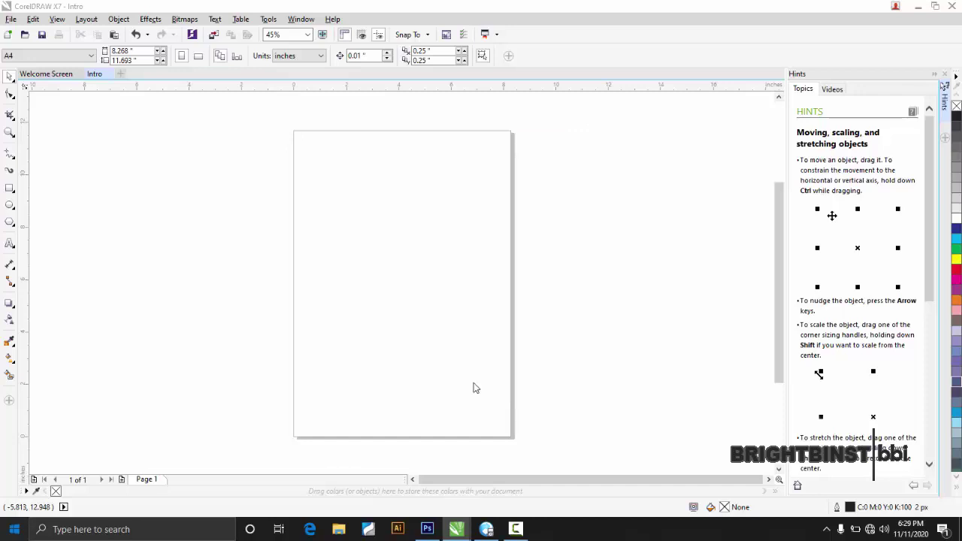
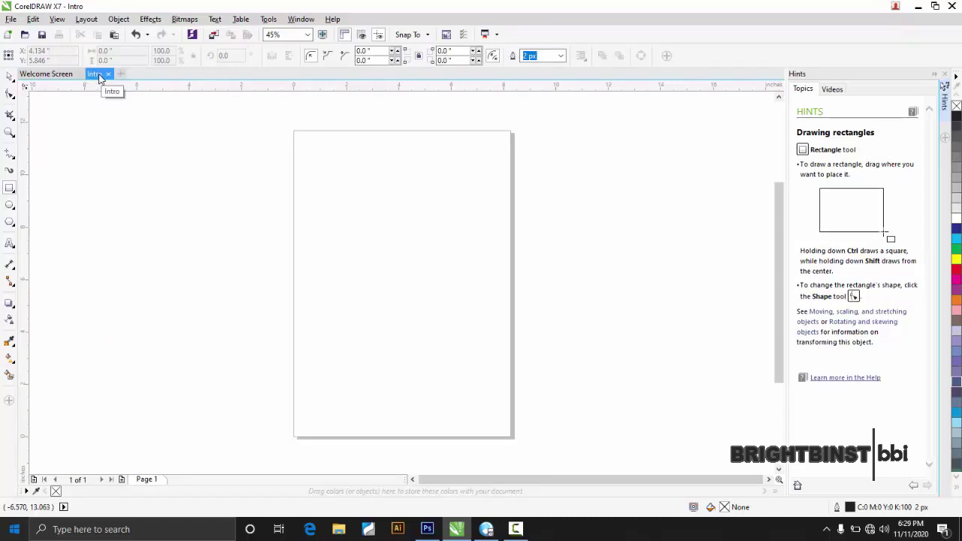
# View the Get Started options on the Welcome Screen and return to the Intro document.
pyautogui.click(10, 19)
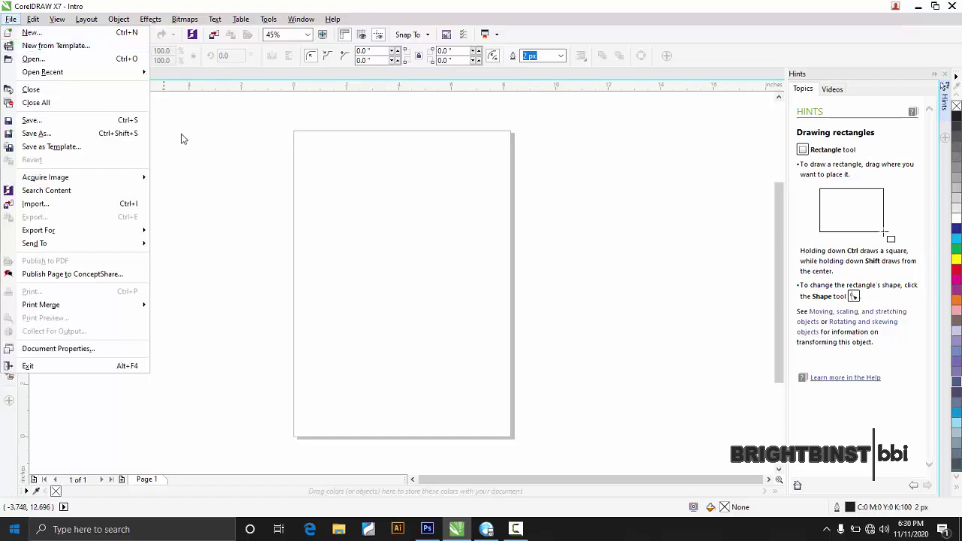
pyautogui.click(45, 74)
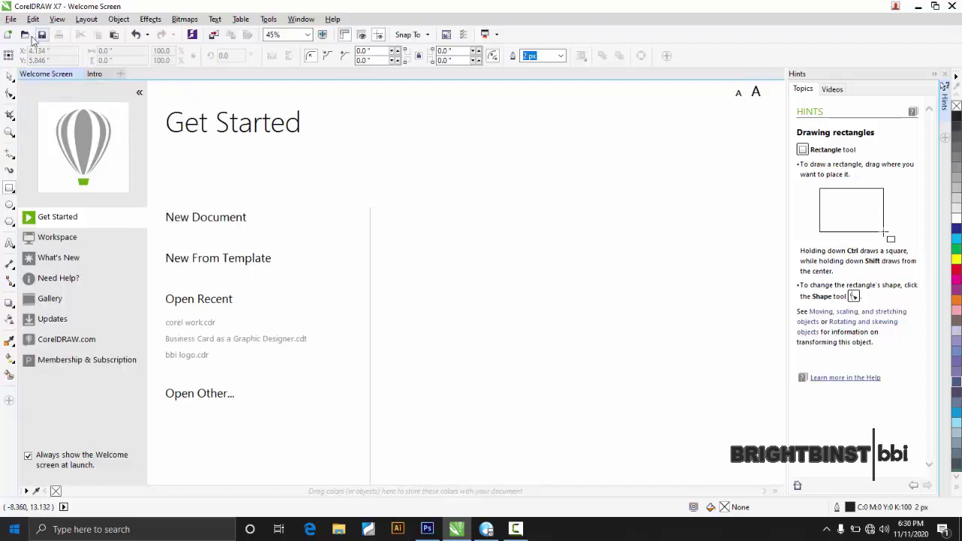
pyautogui.click(101, 76)
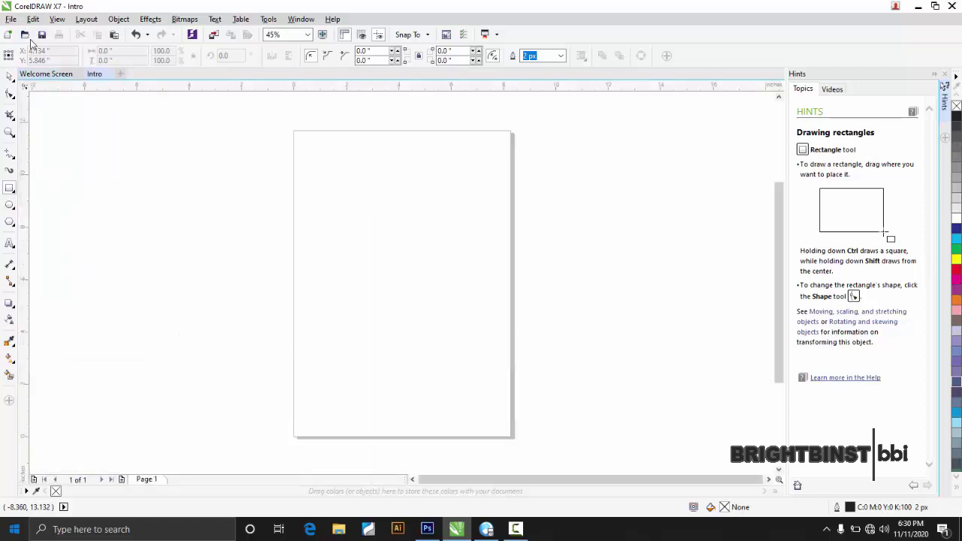
# Create a document from the first Dentist NA business card template in the local template list.
pyautogui.click(12, 19)
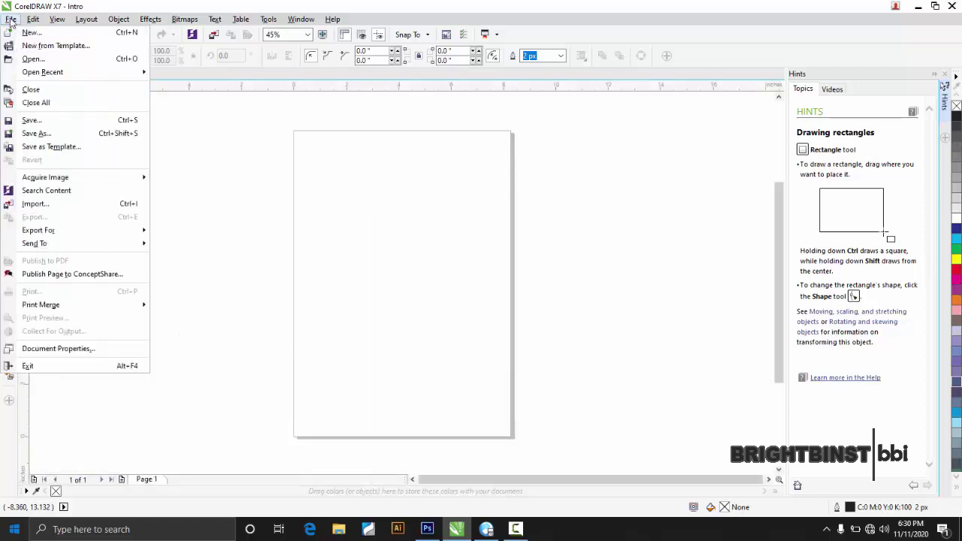
pyautogui.click(48, 46)
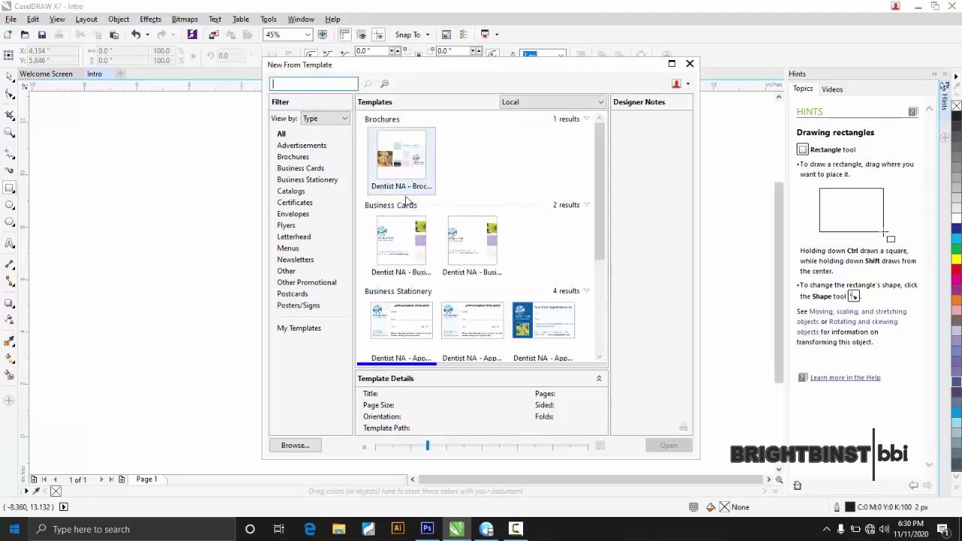
pyautogui.moveTo(399, 175)
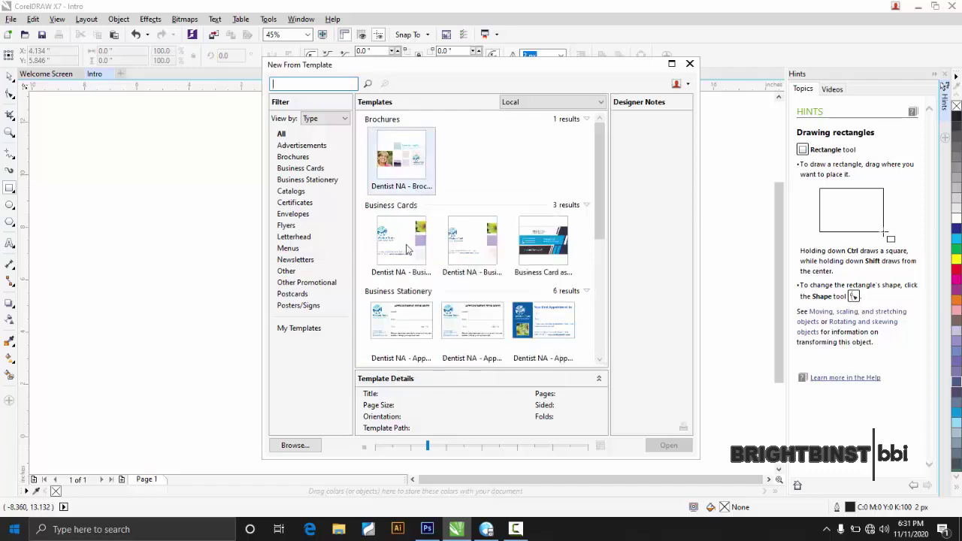
pyautogui.scroll(-1, 380, 303)
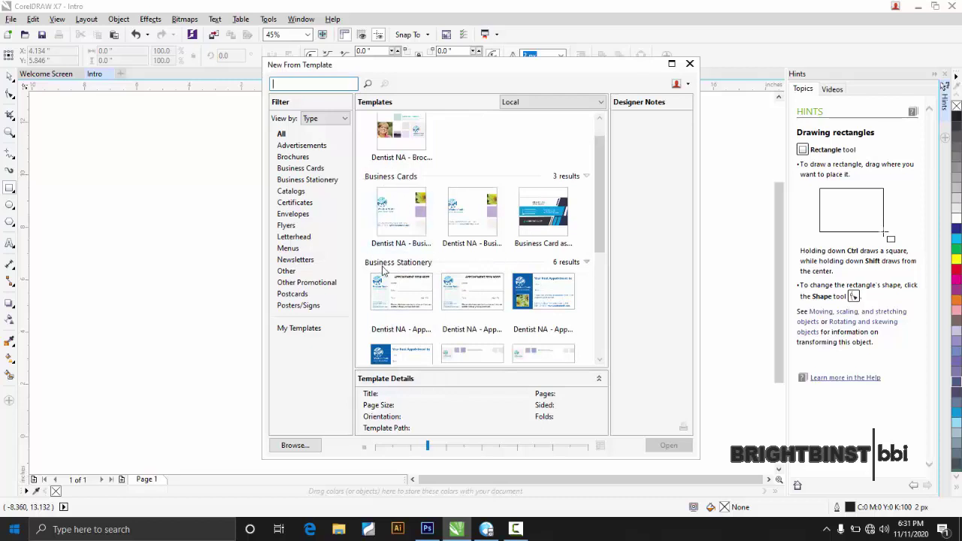
pyautogui.click(400, 219)
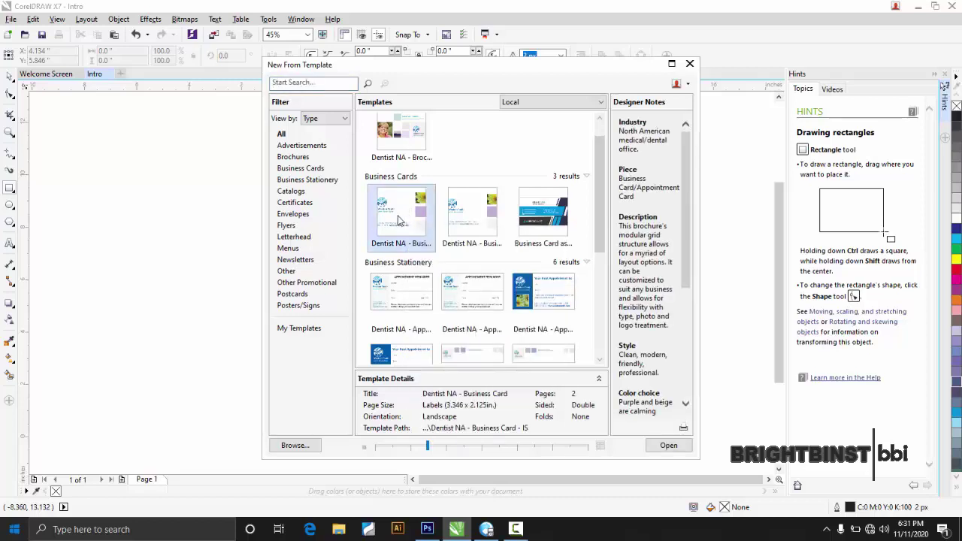
pyautogui.click(669, 445)
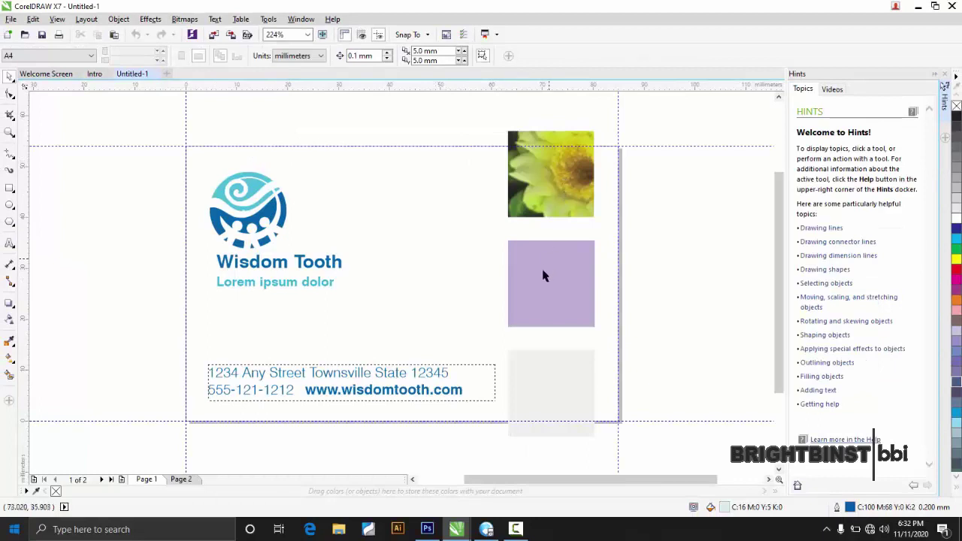
# Ungroup the Wisdom Tooth logo and move its emblem beside the page, the company name up and the tagline down.
pyautogui.click(260, 258)
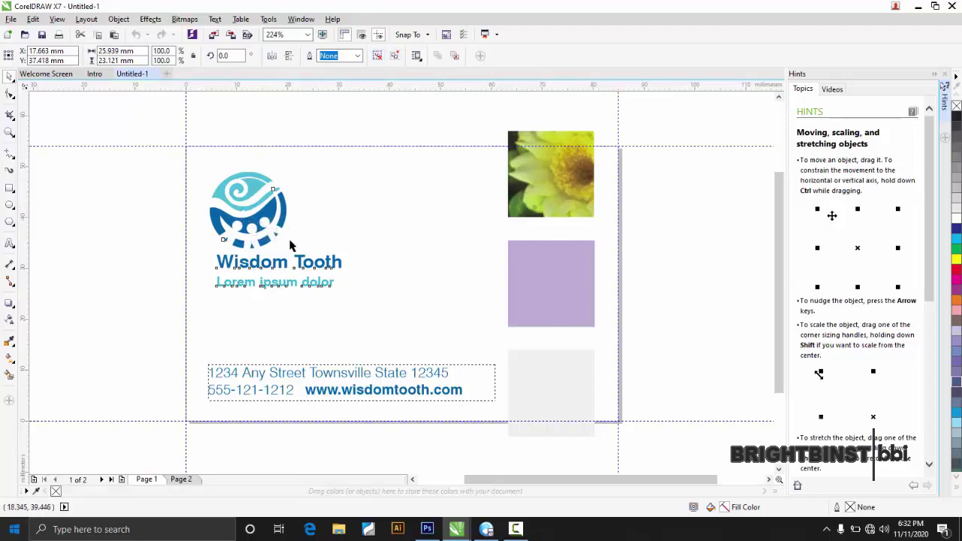
pyautogui.click(376, 60)
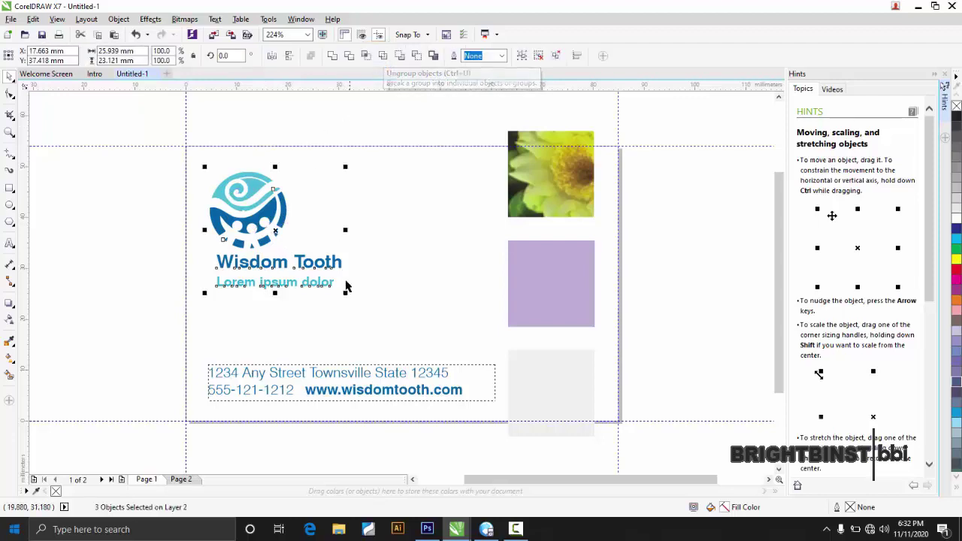
pyautogui.click(163, 217)
pyautogui.click(258, 218)
pyautogui.moveTo(258, 218); pyautogui.dragTo(145, 206)
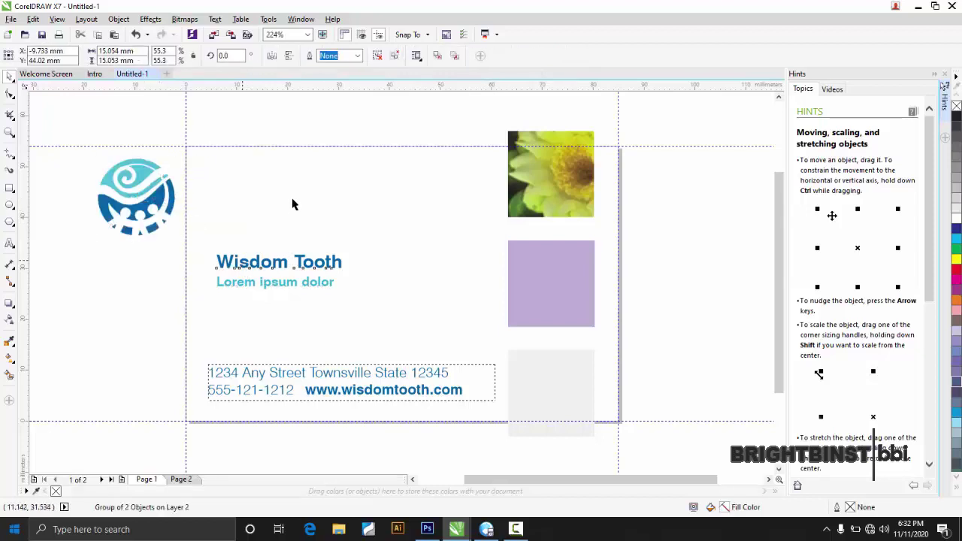
pyautogui.moveTo(256, 265); pyautogui.dragTo(278, 227)
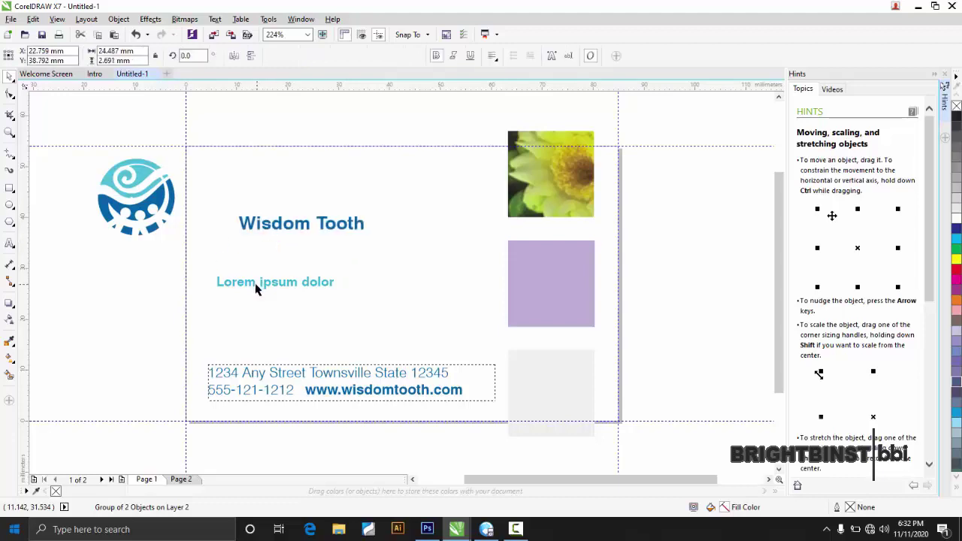
pyautogui.moveTo(255, 283); pyautogui.dragTo(251, 304)
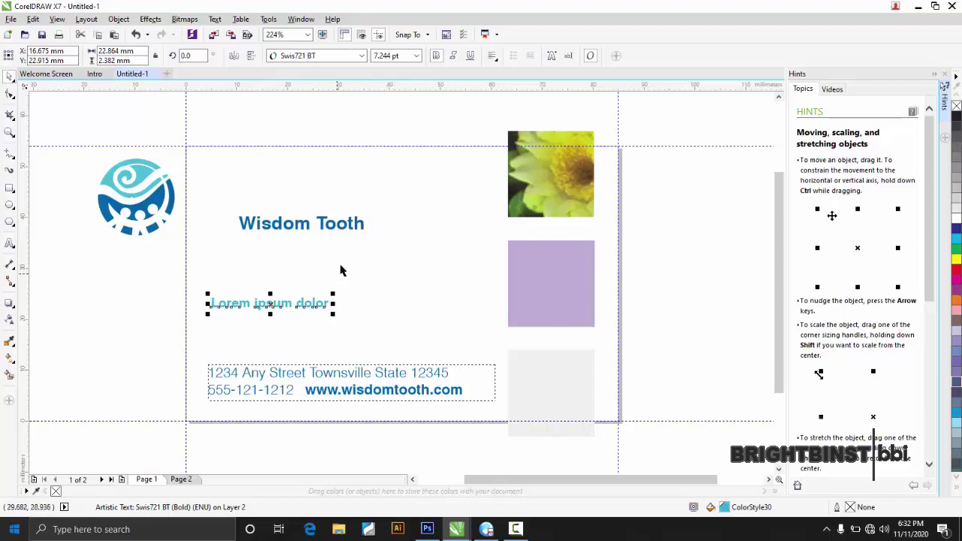
# Close the template-based business card document without saving the changes.
pyautogui.click(156, 75)
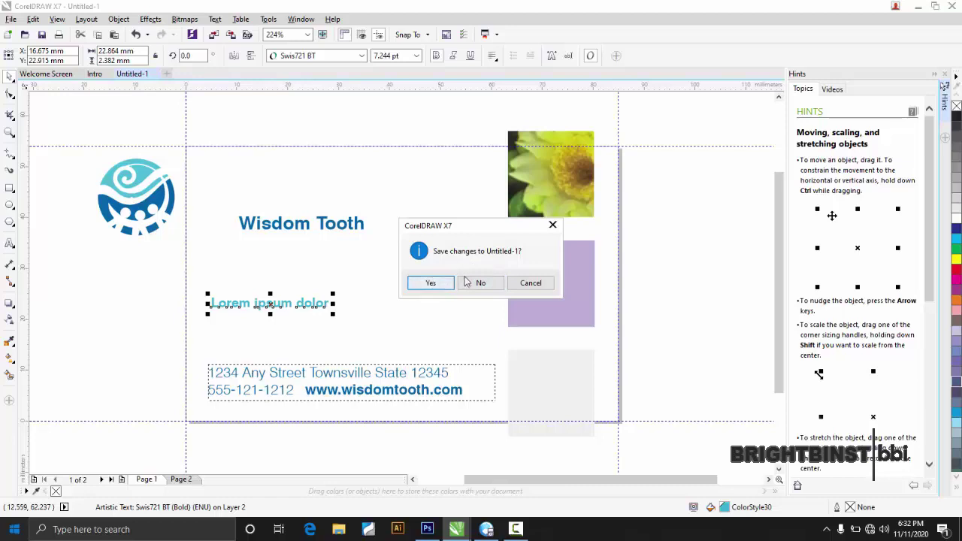
pyautogui.click(480, 283)
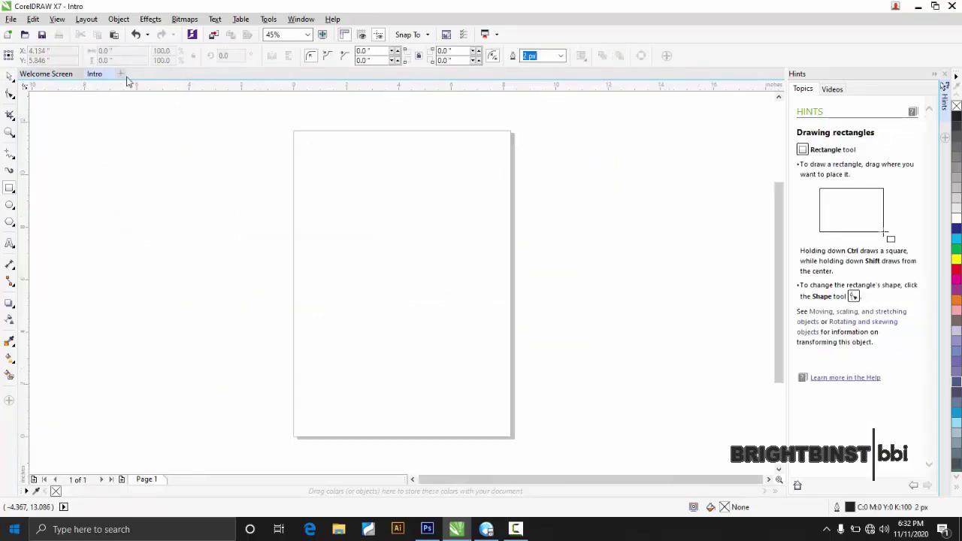
# Examine the commands for opening files and the list of recently opened documents, comparing them with the Welcome Screen's options.
pyautogui.click(11, 20)
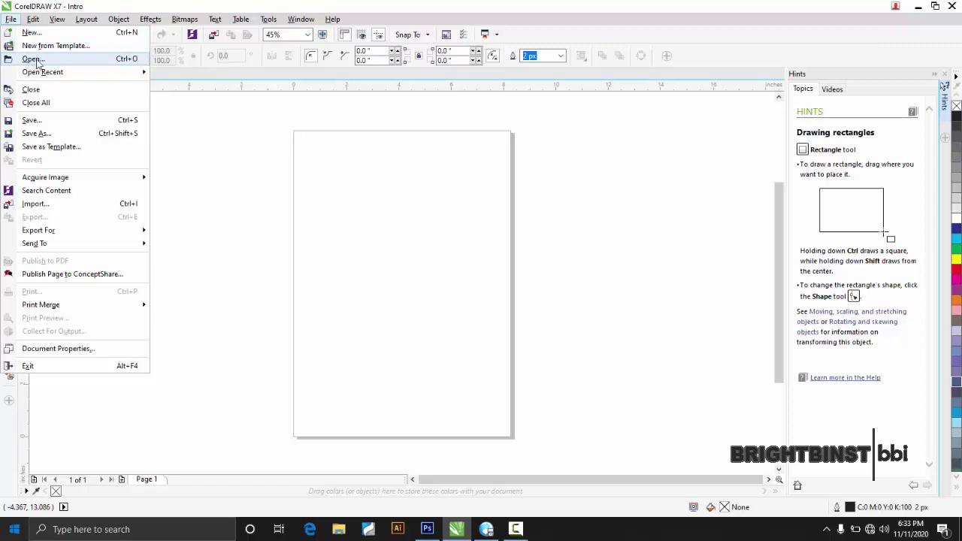
pyautogui.click(109, 94)
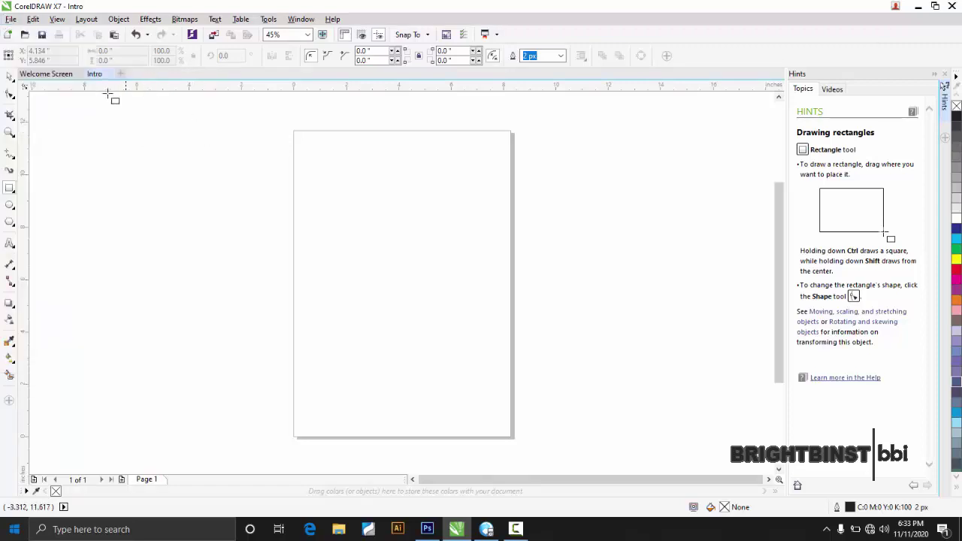
pyautogui.click(53, 74)
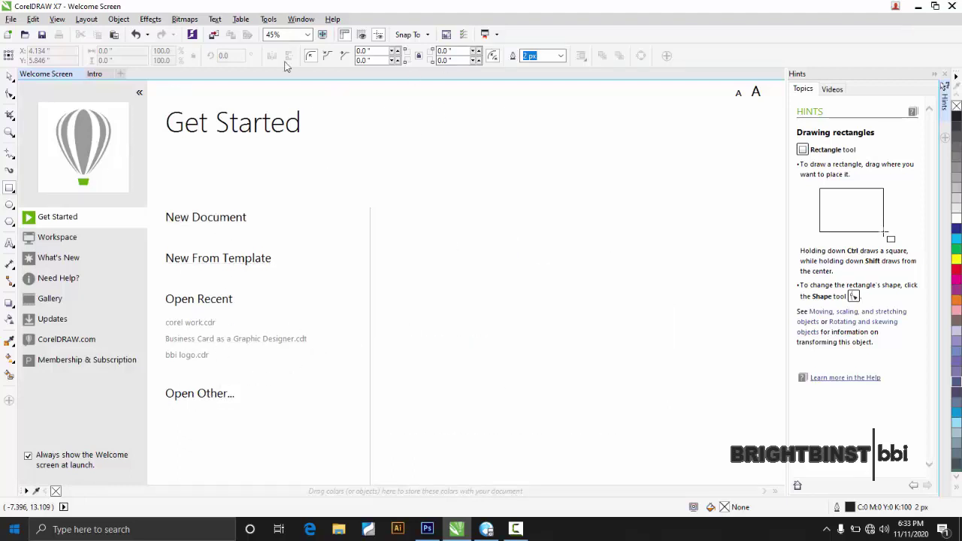
pyautogui.click(94, 75)
pyautogui.click(11, 18)
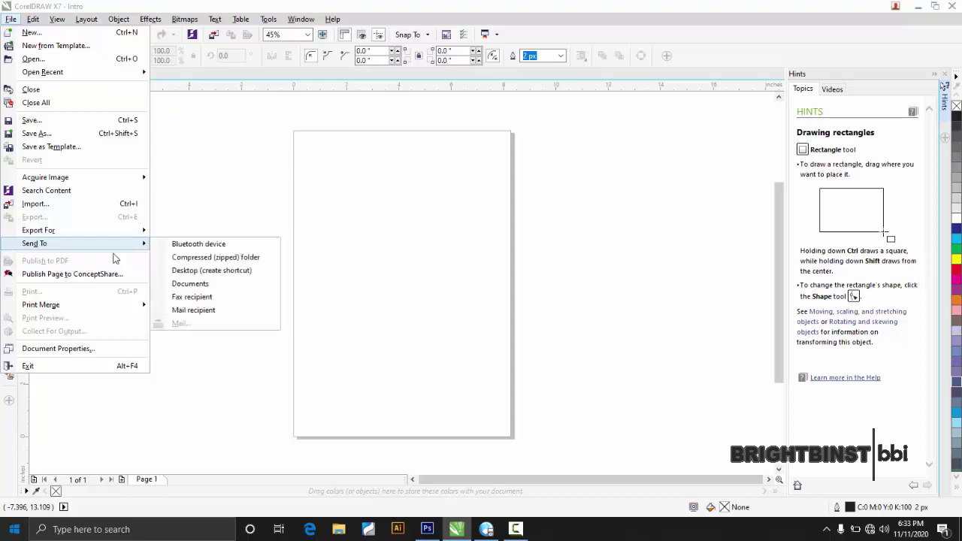
pyautogui.moveTo(118, 232)
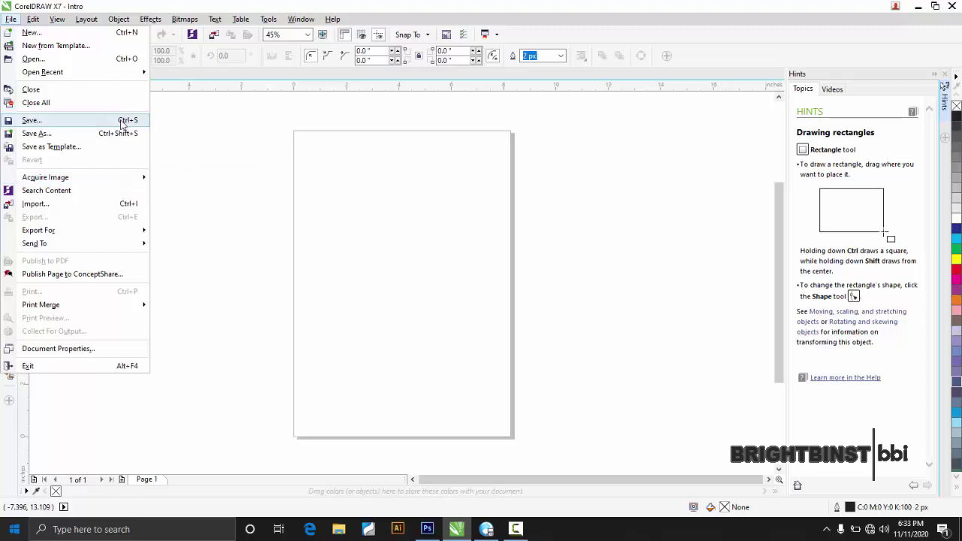
pyautogui.moveTo(49, 73)
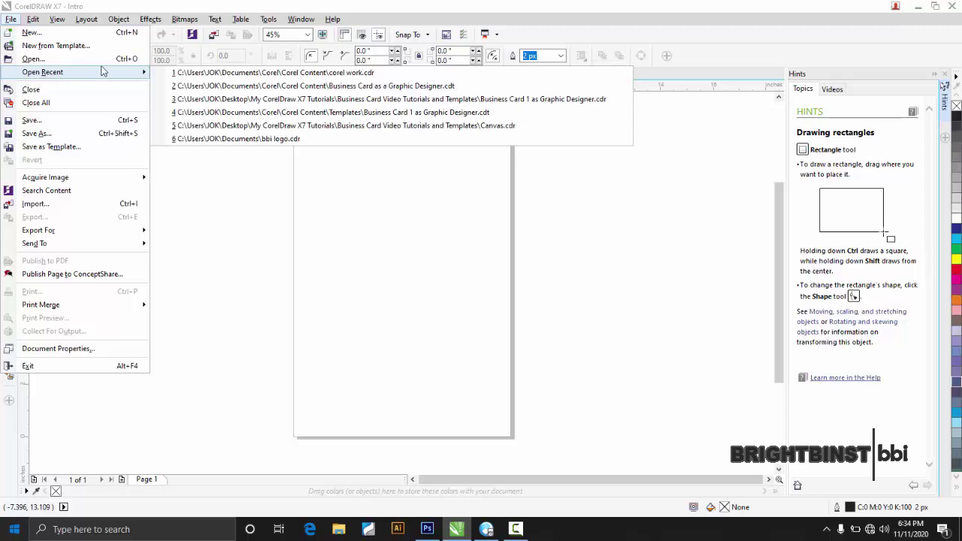
pyautogui.click(170, 169)
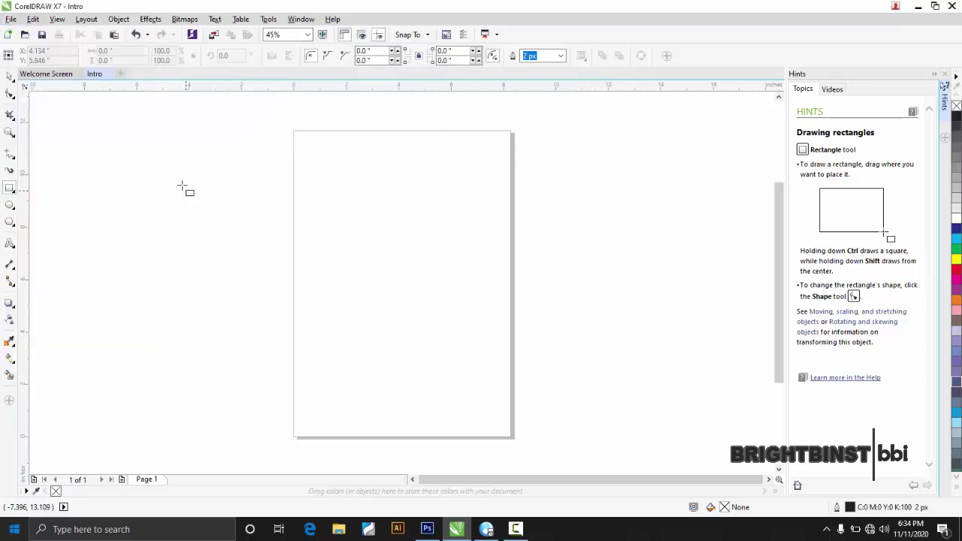
pyautogui.click(58, 74)
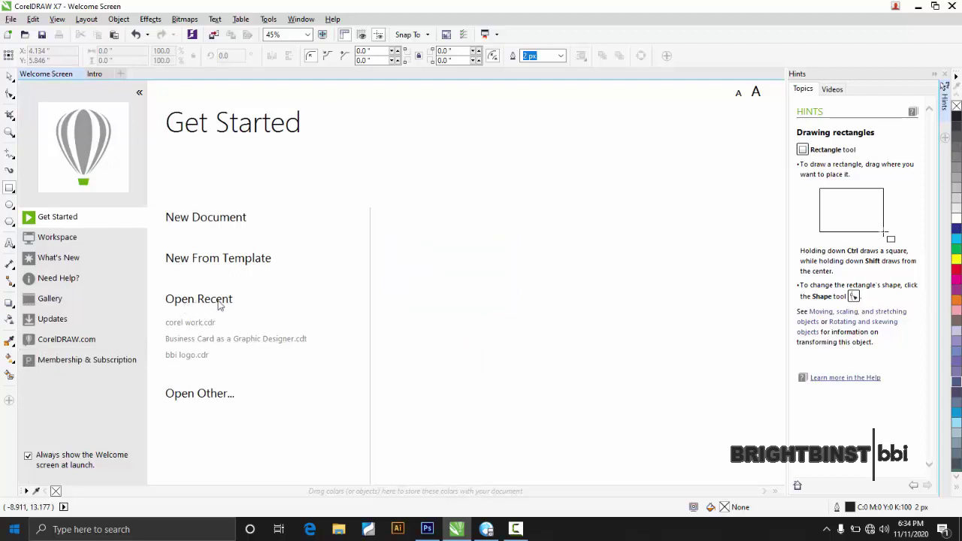
pyautogui.click(96, 74)
pyautogui.click(9, 19)
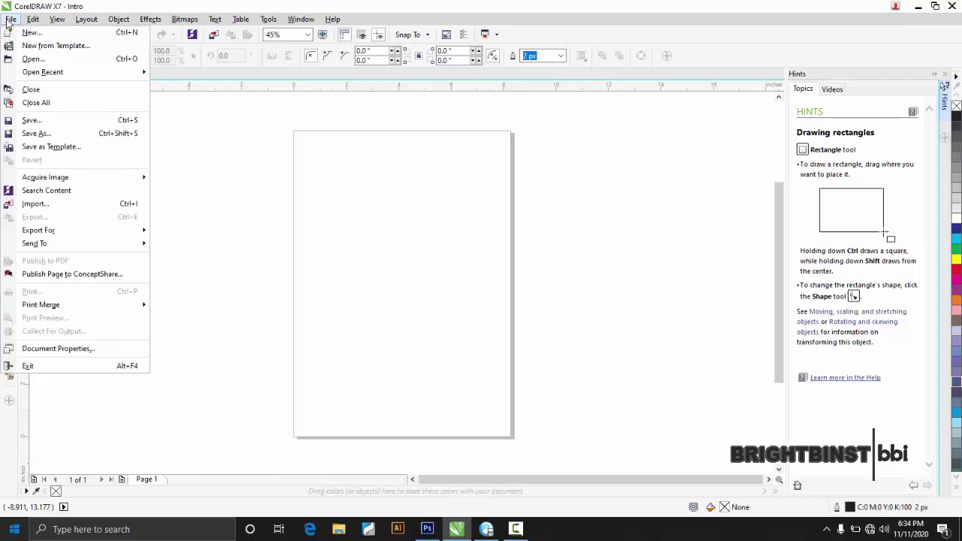
pyautogui.moveTo(35, 66)
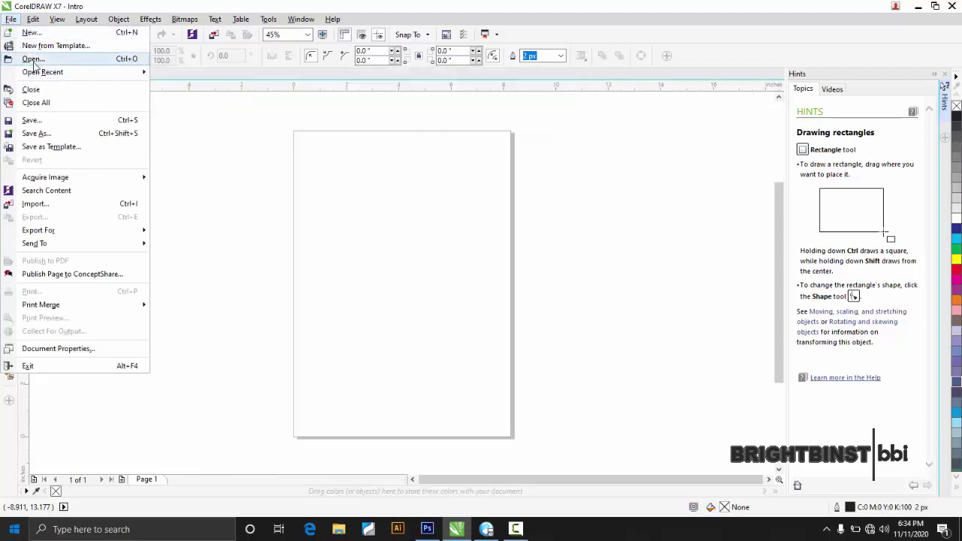
pyautogui.moveTo(65, 75)
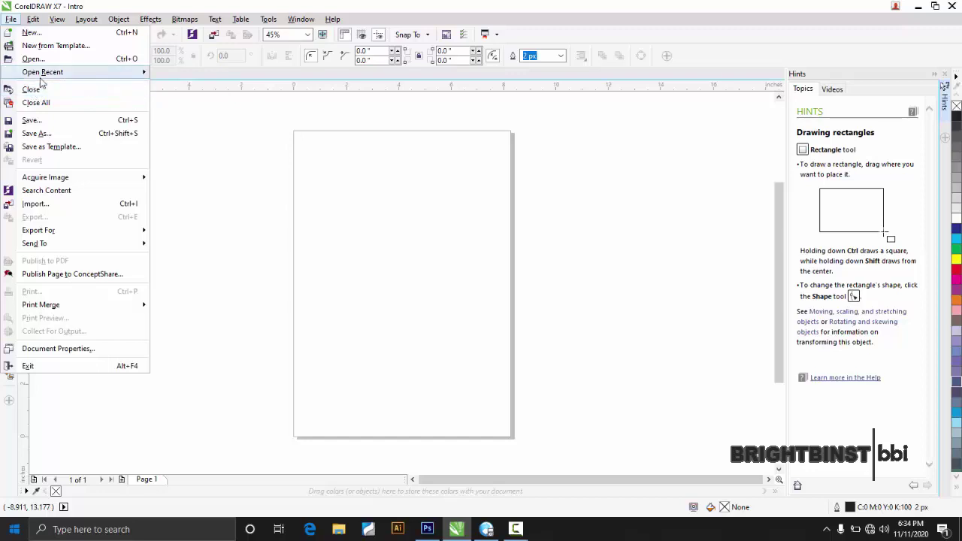
# Examine the File commands for closing one or all documents, saving, saving as, and saving as a template.
pyautogui.click(185, 123)
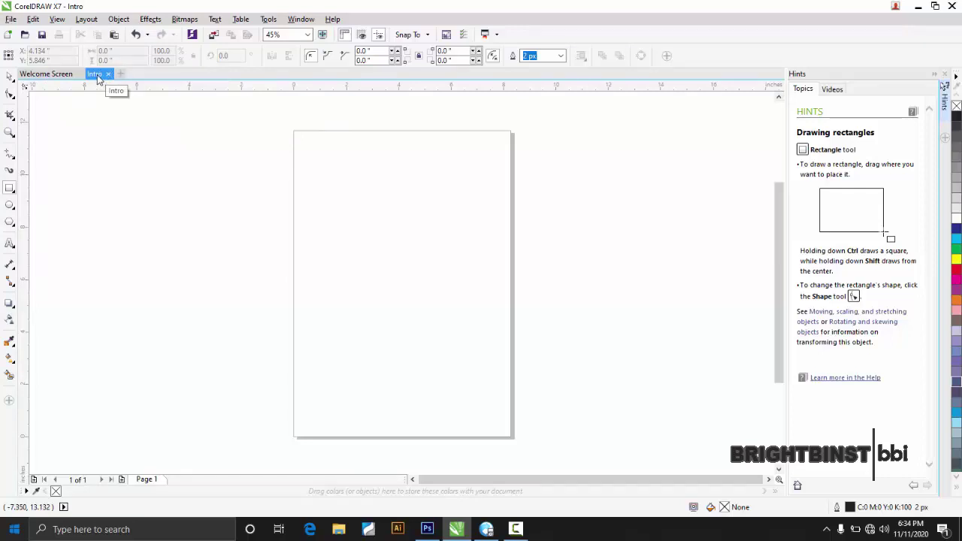
pyautogui.click(11, 20)
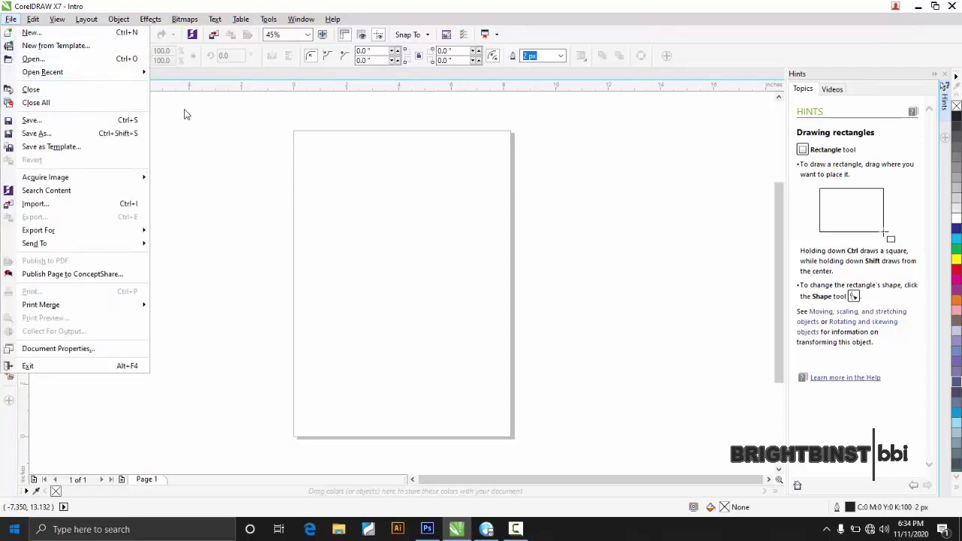
pyautogui.click(118, 103)
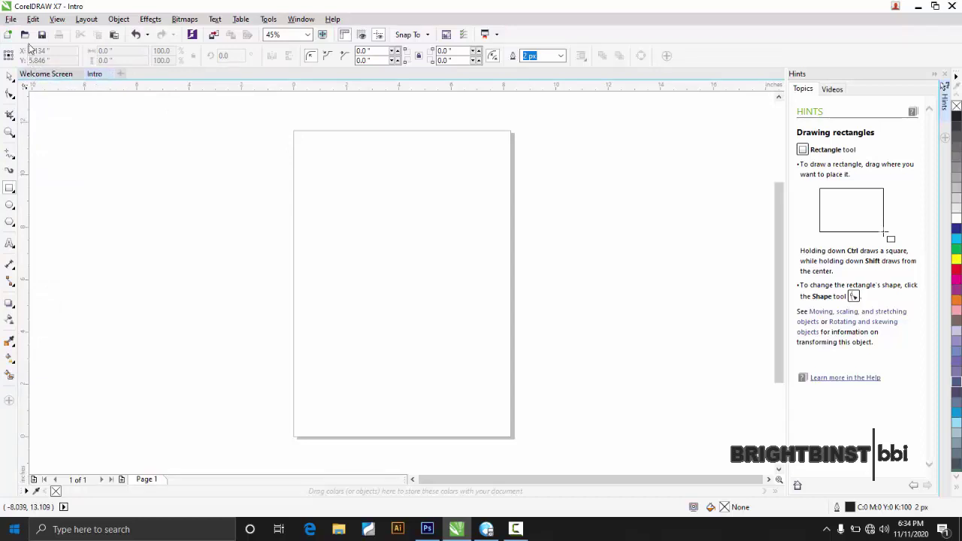
pyautogui.click(11, 20)
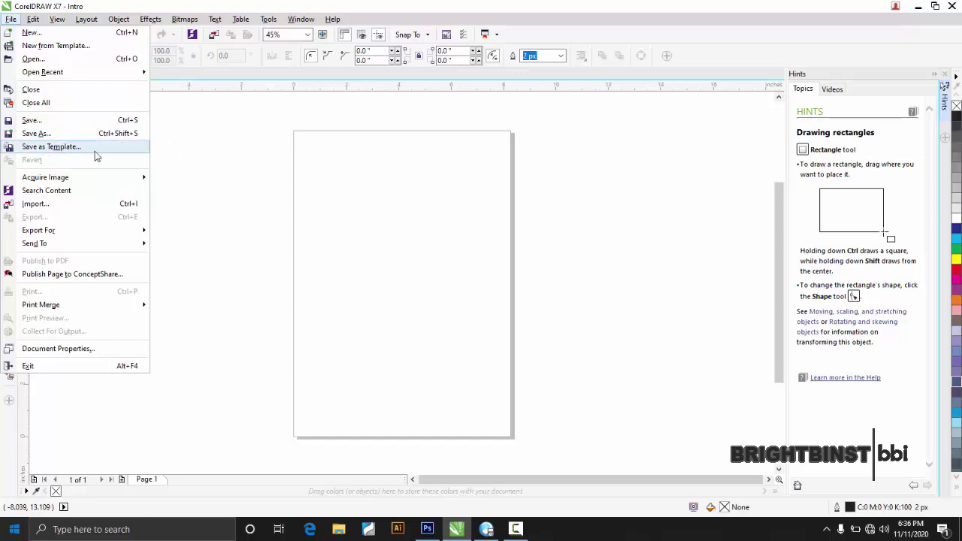
pyautogui.click(199, 155)
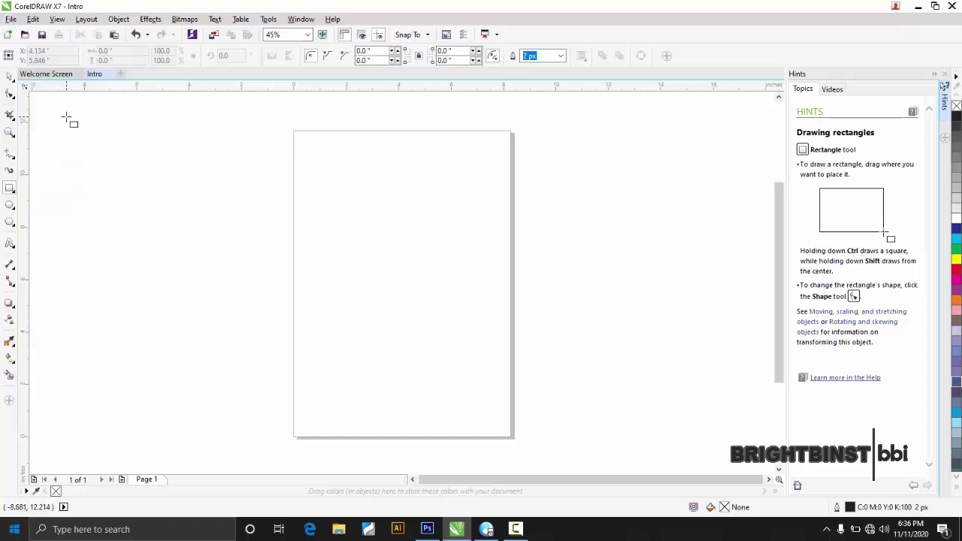
# View the custom templates under My Templates from the Welcome Screen, and close the template list without opening one.
pyautogui.click(51, 75)
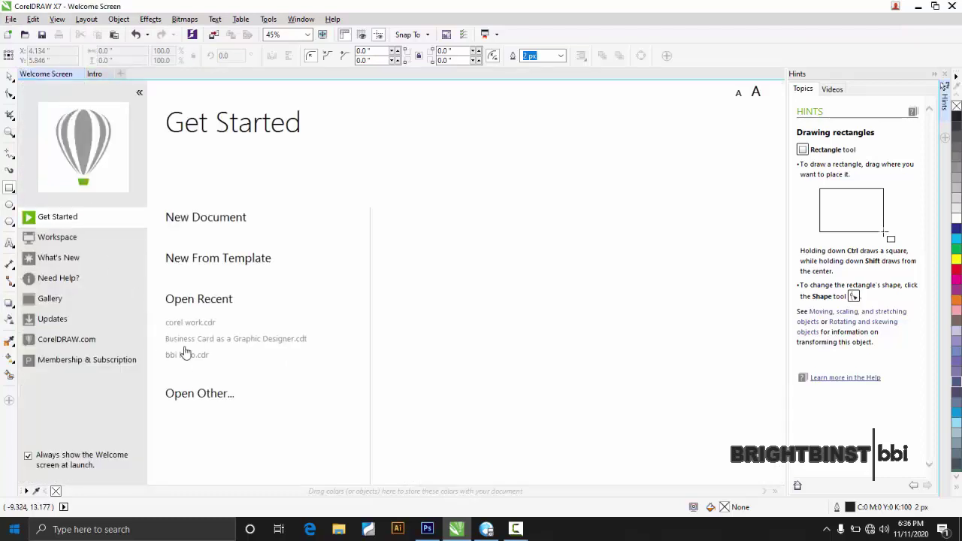
pyautogui.click(216, 259)
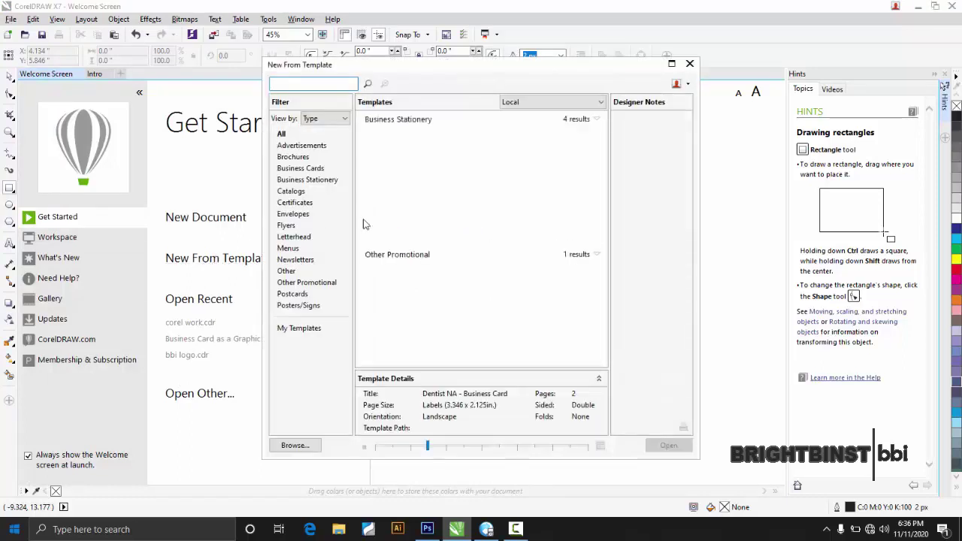
pyautogui.click(293, 331)
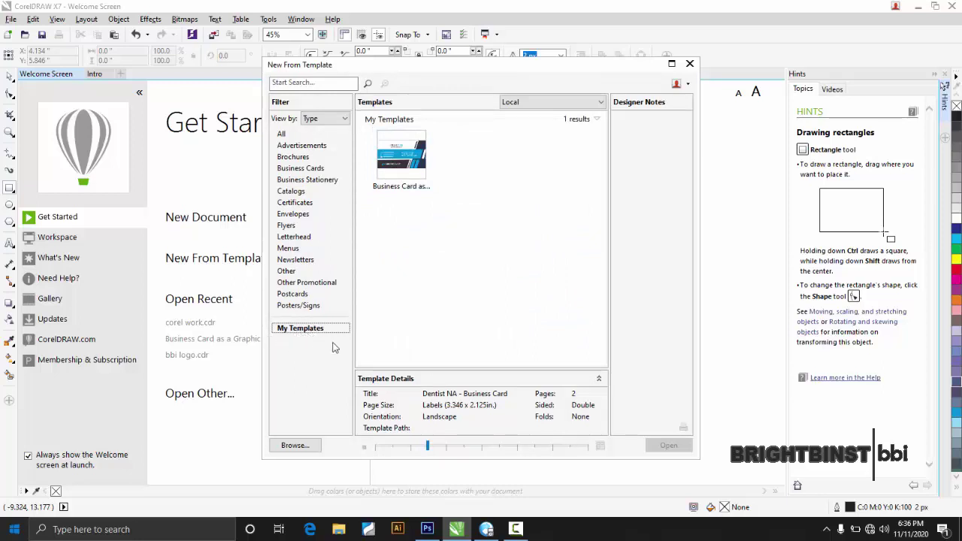
pyautogui.click(690, 63)
# Import the image Ecover book for try 2 from Documents at about 3.15 by 3.53 inches, and delete it from the page.
pyautogui.click(11, 19)
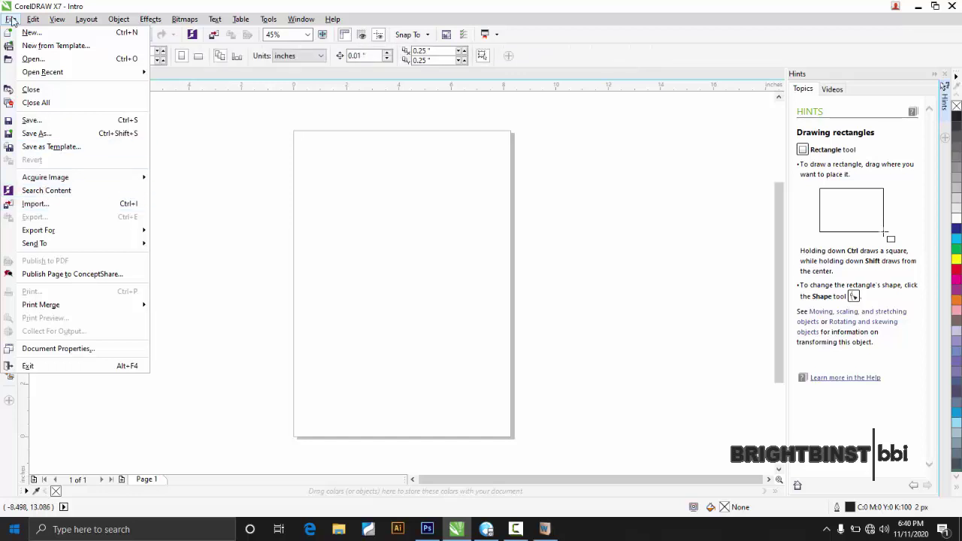
pyautogui.moveTo(66, 178)
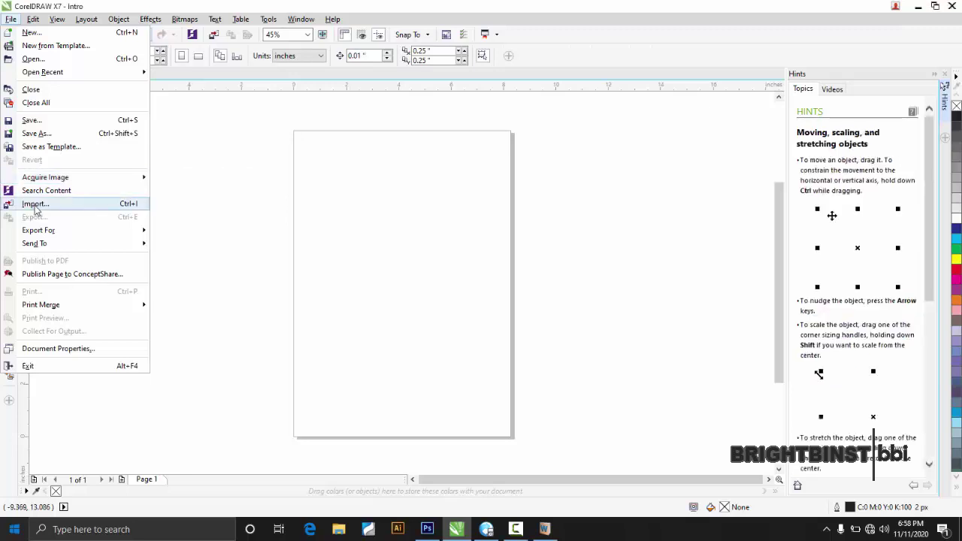
pyautogui.click(36, 205)
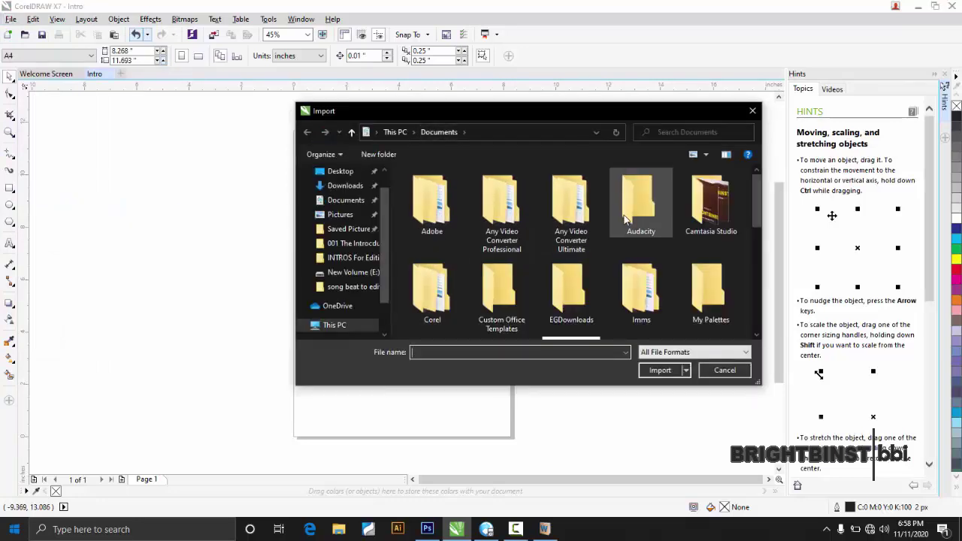
pyautogui.scroll(-2, 639, 226)
pyautogui.scroll(-2, 661, 270)
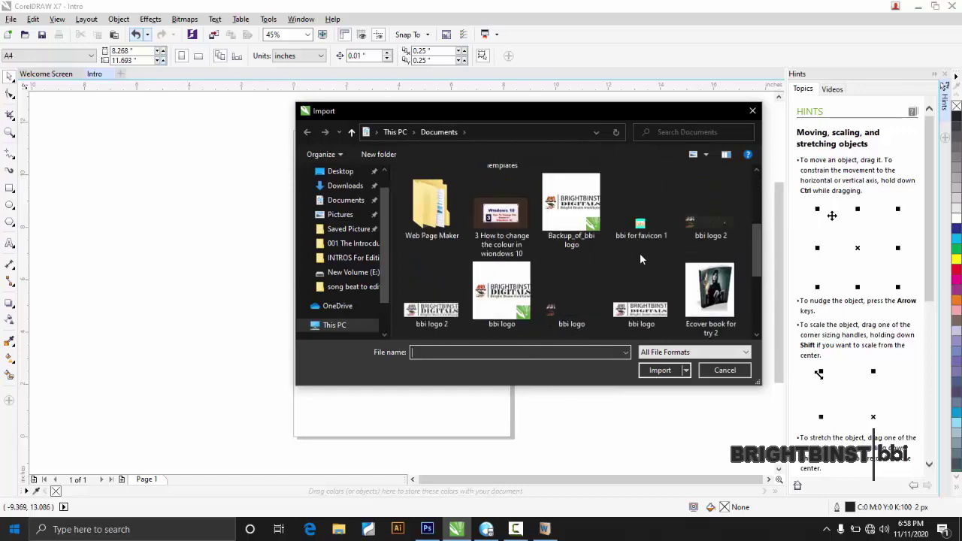
pyautogui.click(724, 289)
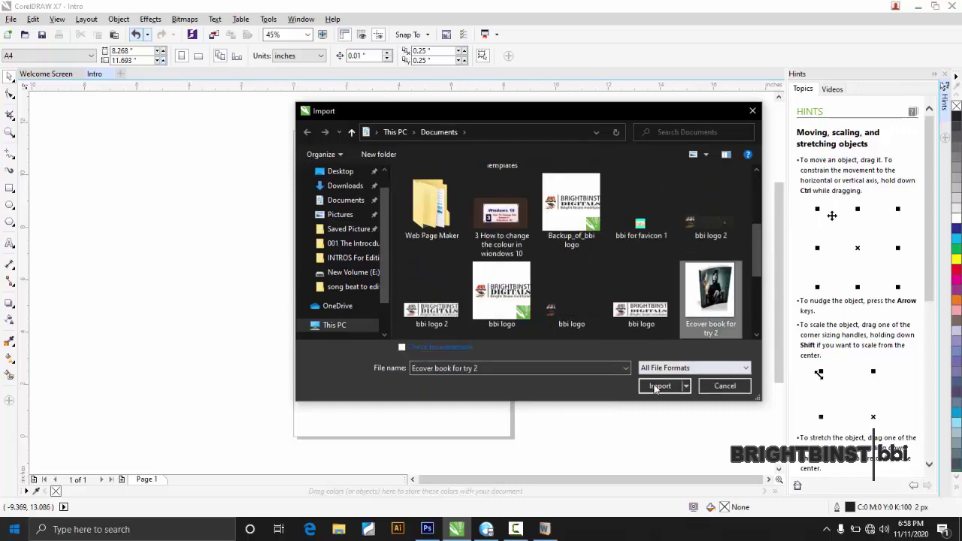
pyautogui.click(659, 386)
pyautogui.moveTo(342, 194); pyautogui.dragTo(424, 286)
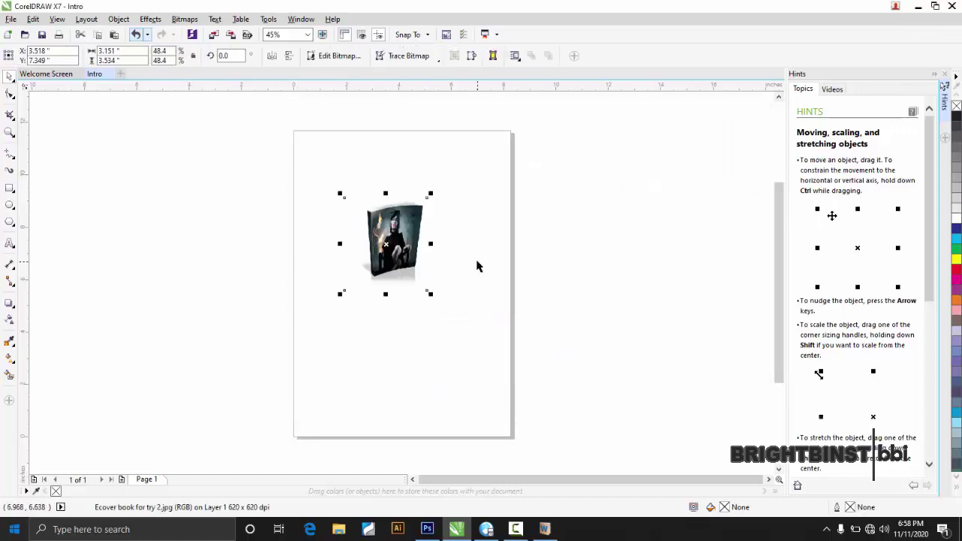
pyautogui.rightClick(382, 248)
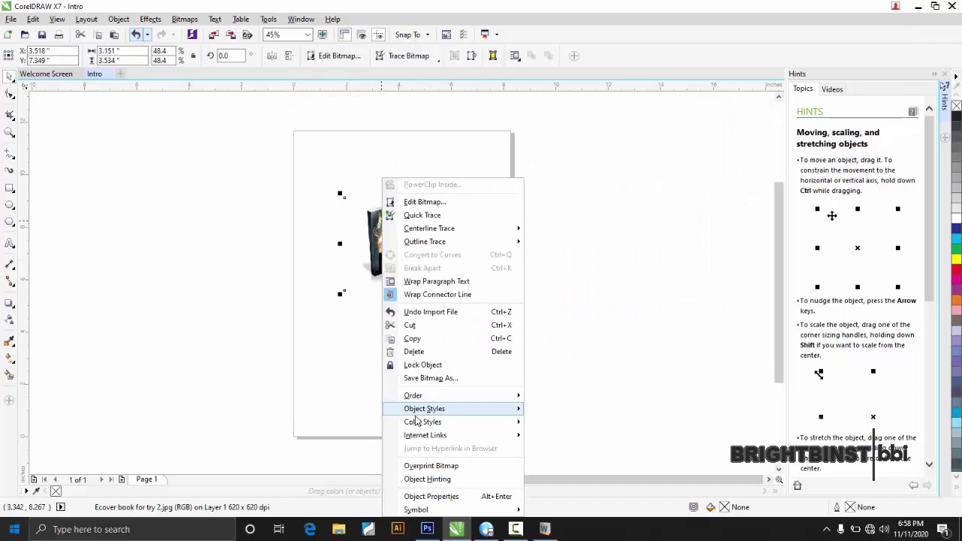
pyautogui.click(415, 352)
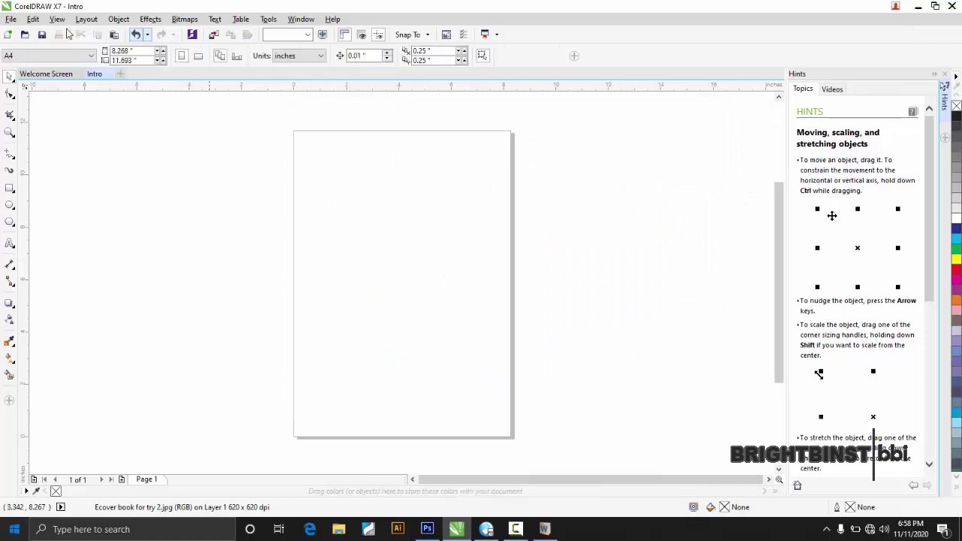
# Examine the Export For and Send To options and the Print Merge Wizard's opening page, leaving the wizard without making changes.
pyautogui.click(11, 19)
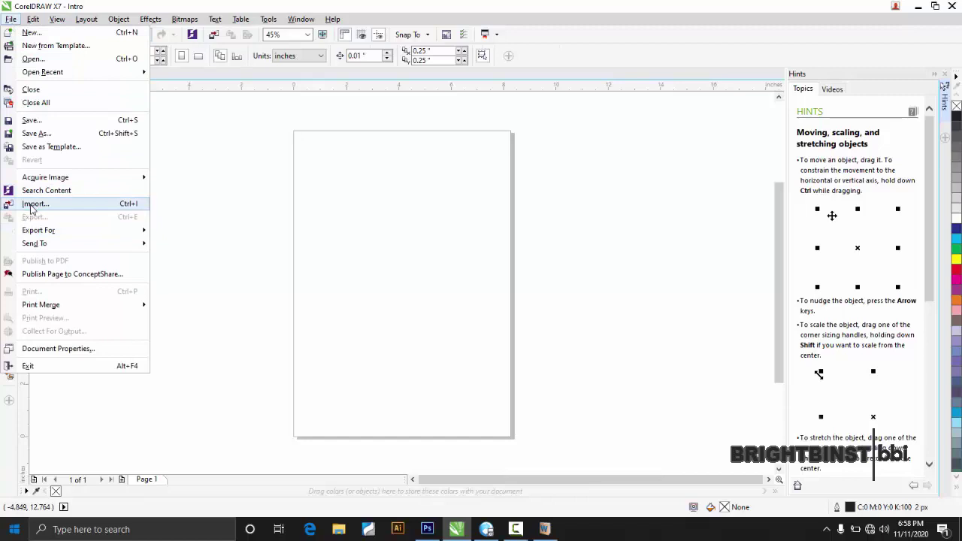
pyautogui.moveTo(39, 237)
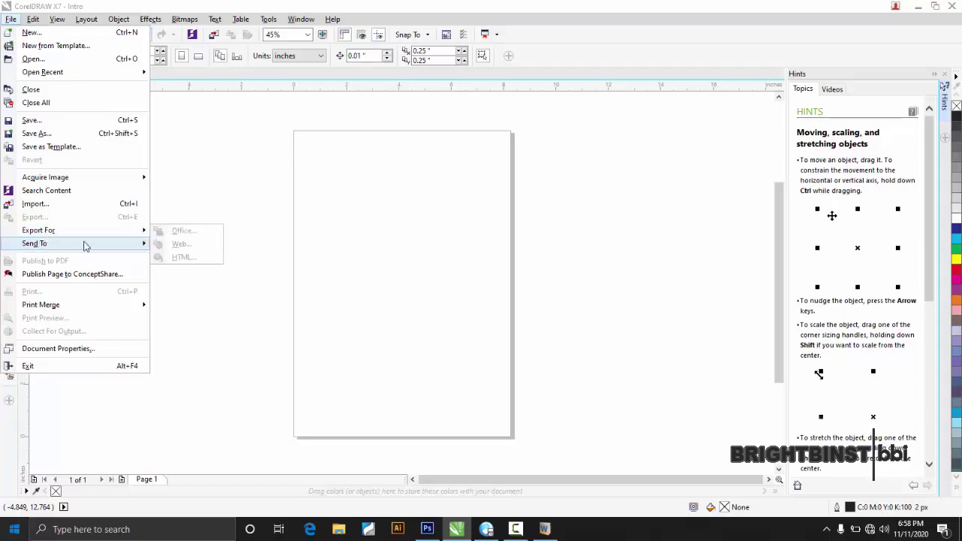
pyautogui.moveTo(86, 245)
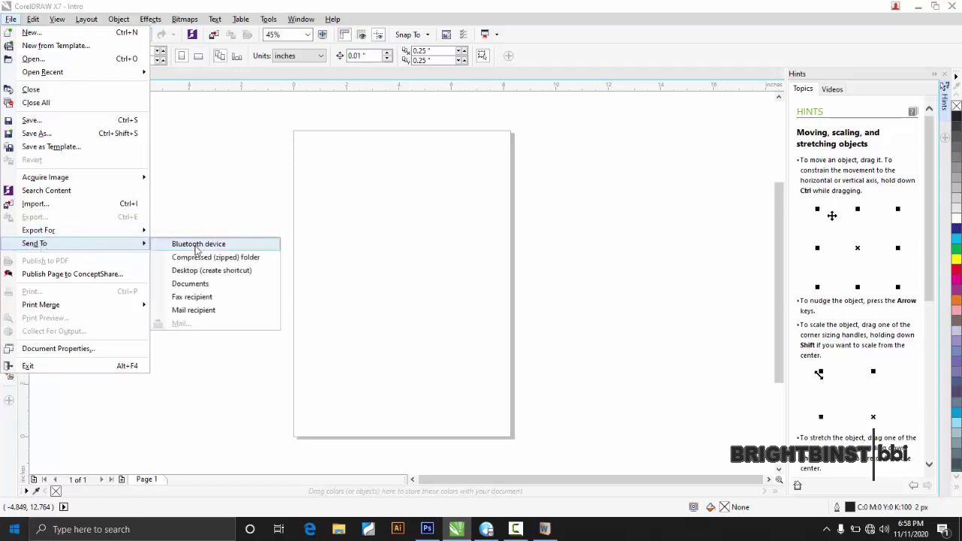
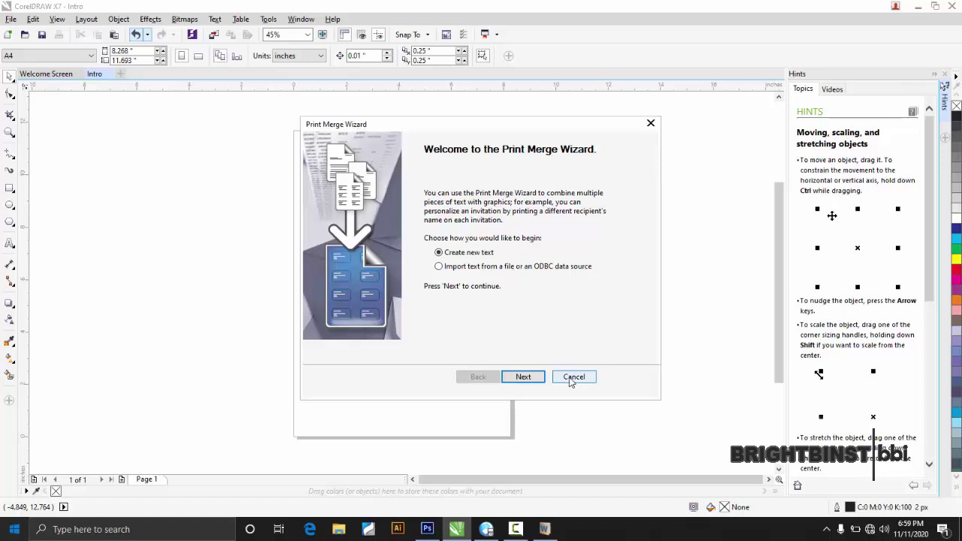
pyautogui.click(573, 378)
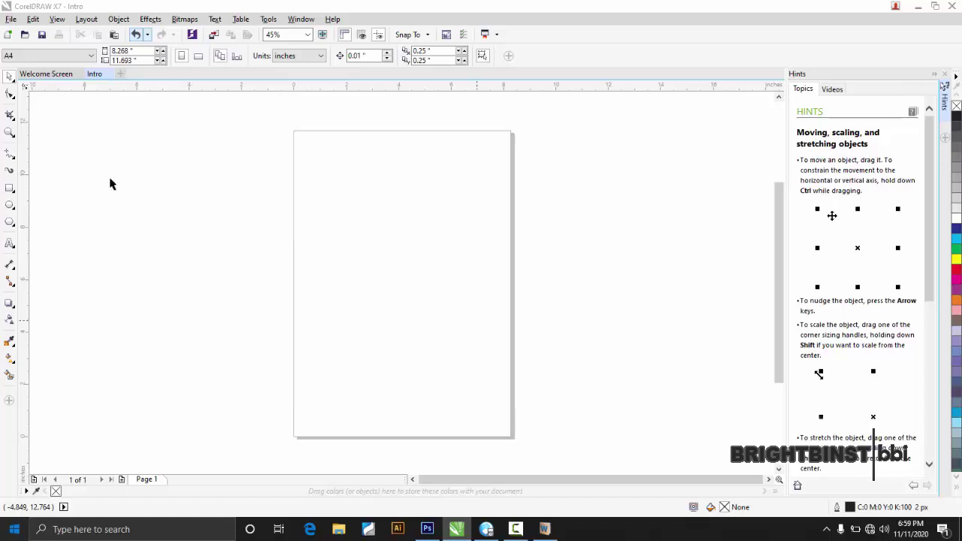
pyautogui.click(11, 20)
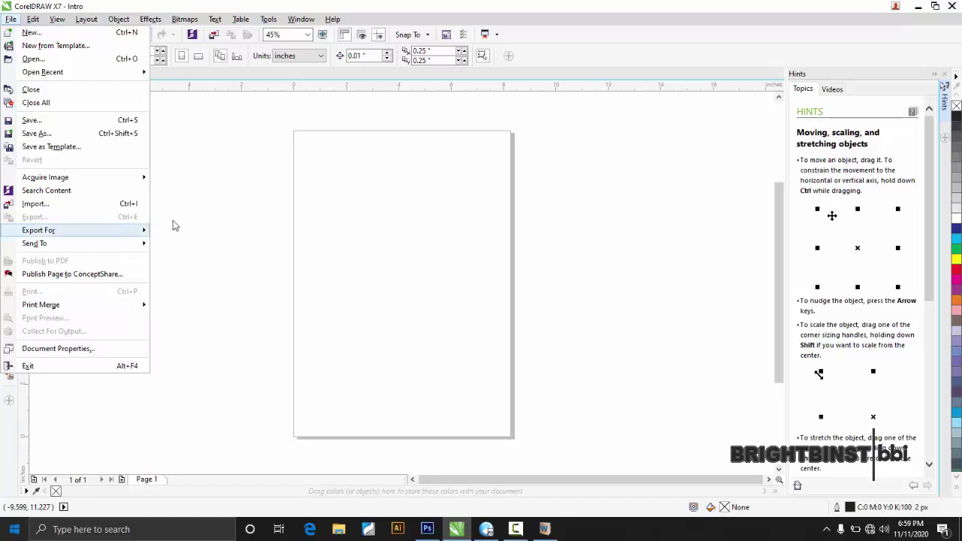
pyautogui.click(212, 179)
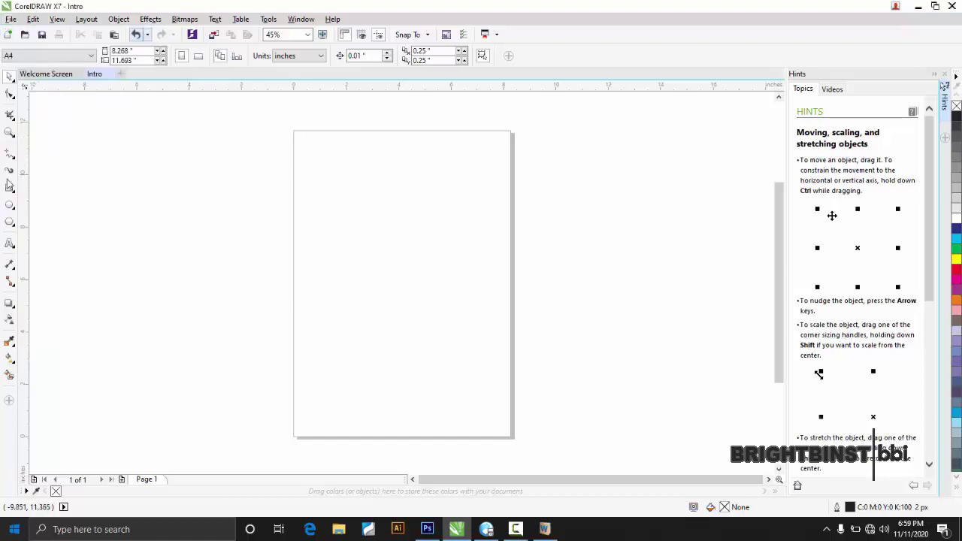
# Draw a rectangle about 5.19 by 4.31 inches in the upper part of the page and fill it with cyan.
pyautogui.moveTo(307, 172); pyautogui.dragTo(444, 285)
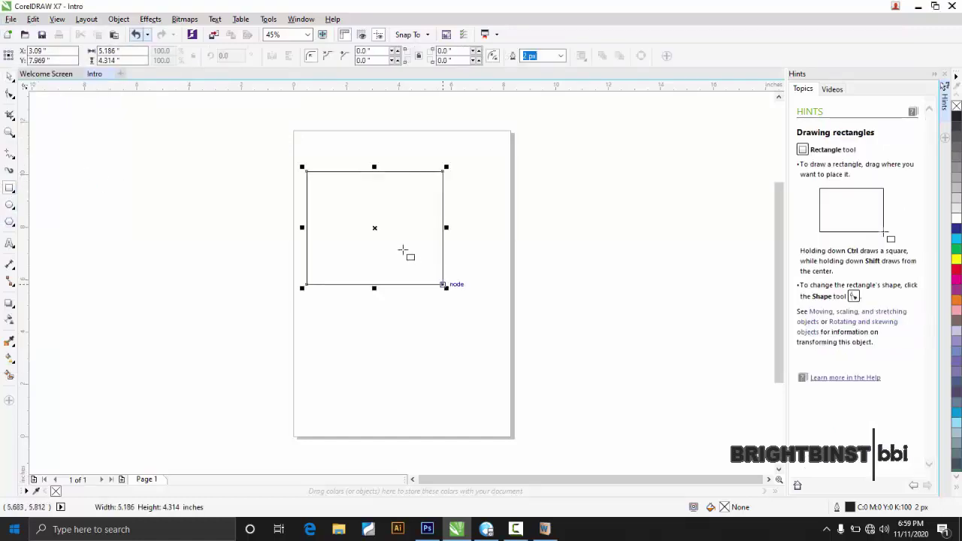
pyautogui.click(10, 78)
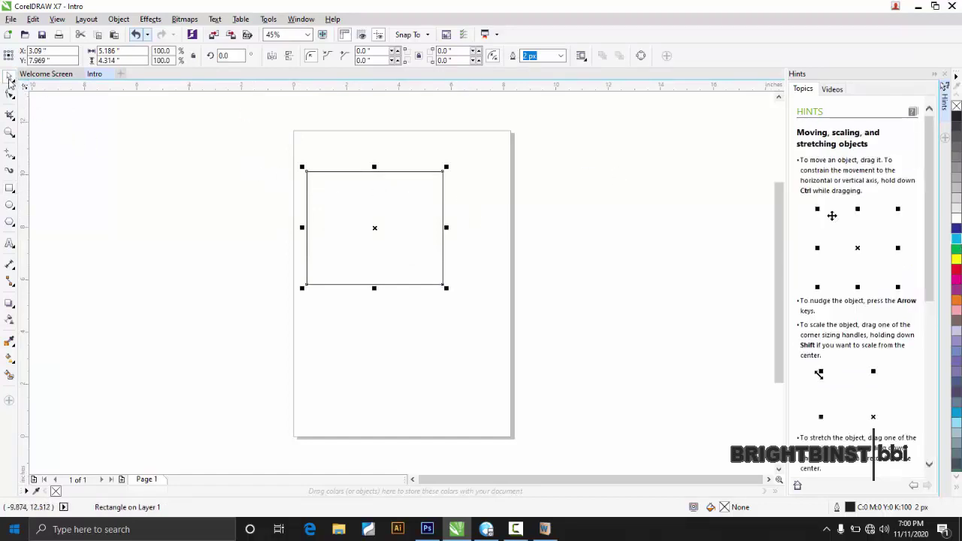
pyautogui.moveTo(957, 239); pyautogui.dragTo(380, 177)
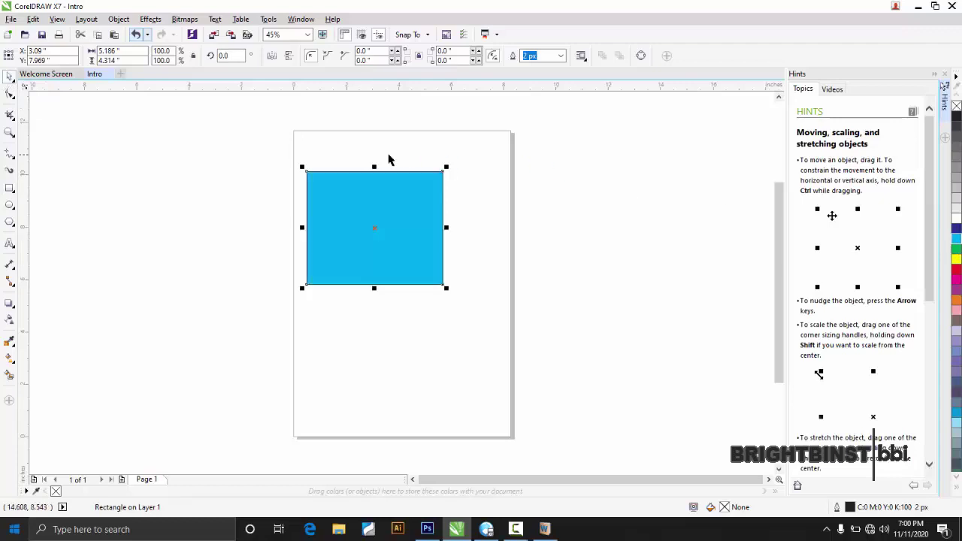
pyautogui.click(109, 166)
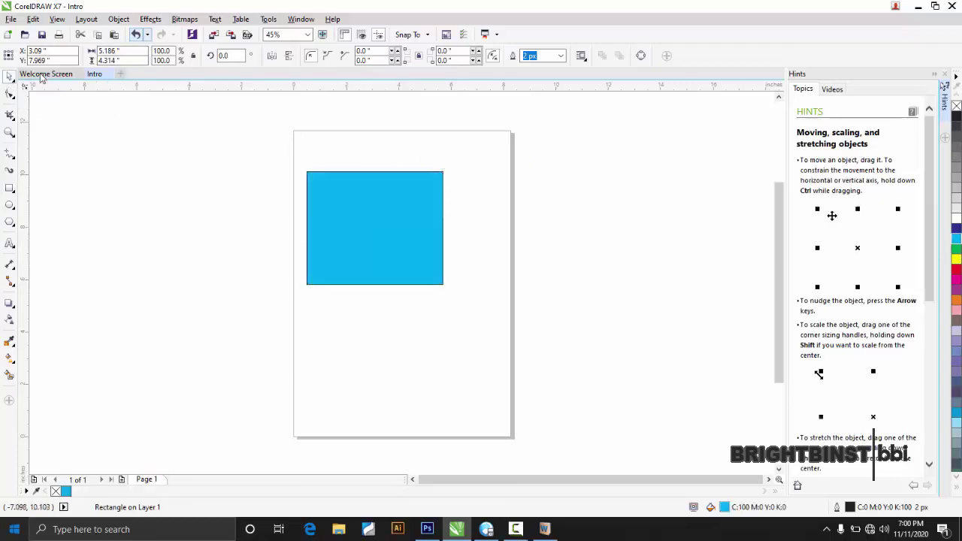
# Examine the file formats available for exporting the page to the Desktop, and leave the export without saving a file.
pyautogui.click(9, 20)
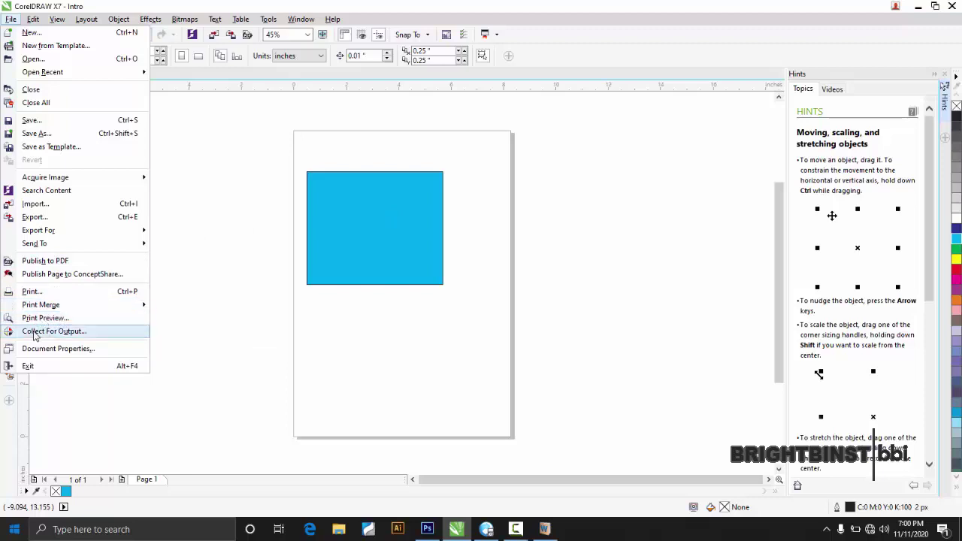
pyautogui.moveTo(34, 19)
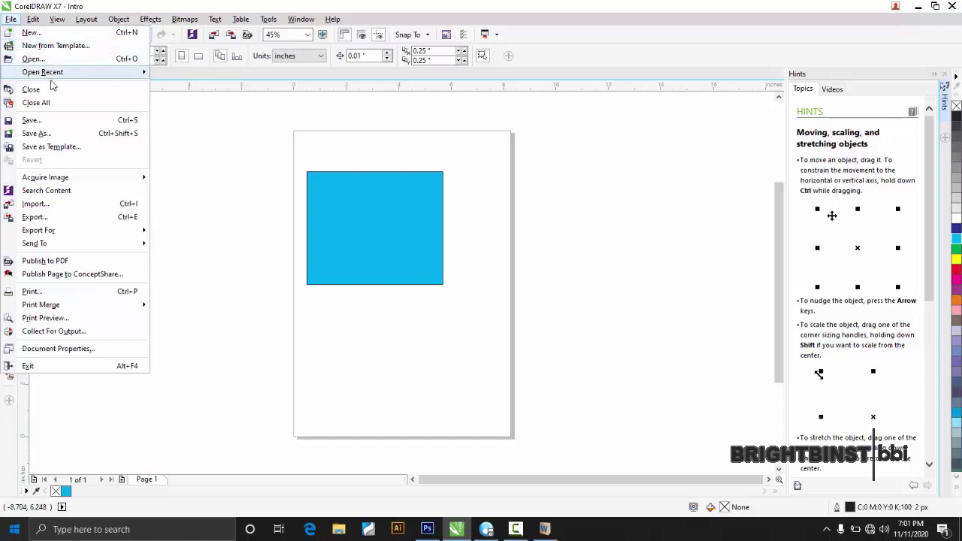
pyautogui.moveTo(34, 78)
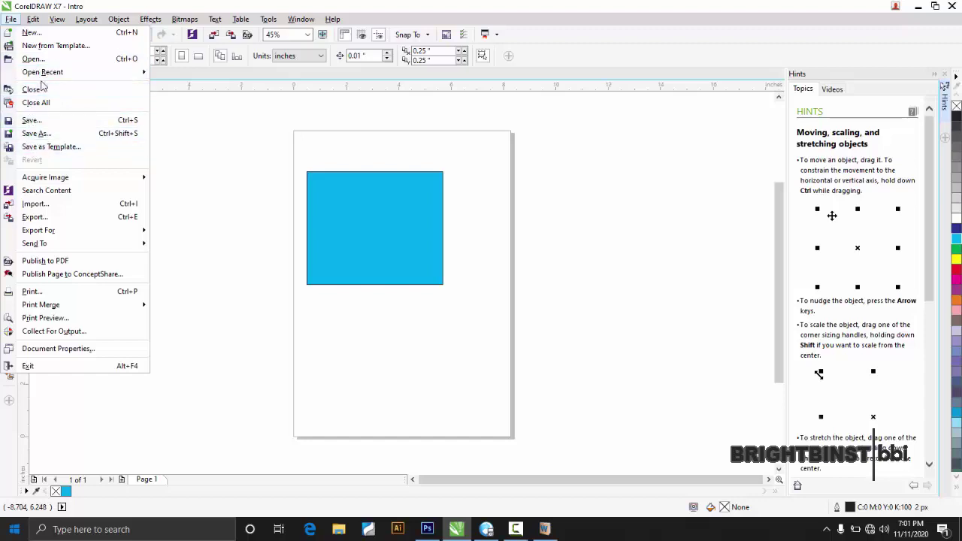
pyautogui.click(41, 220)
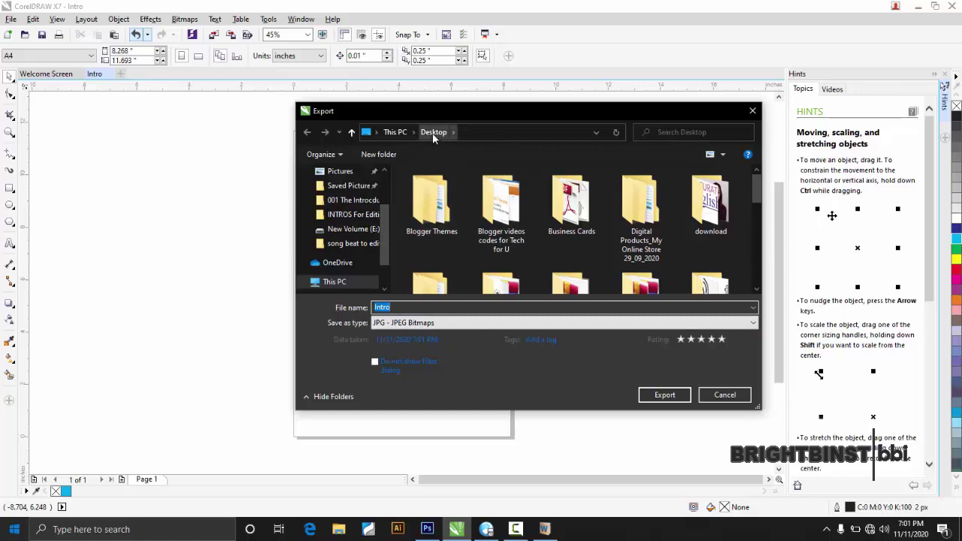
pyautogui.click(752, 325)
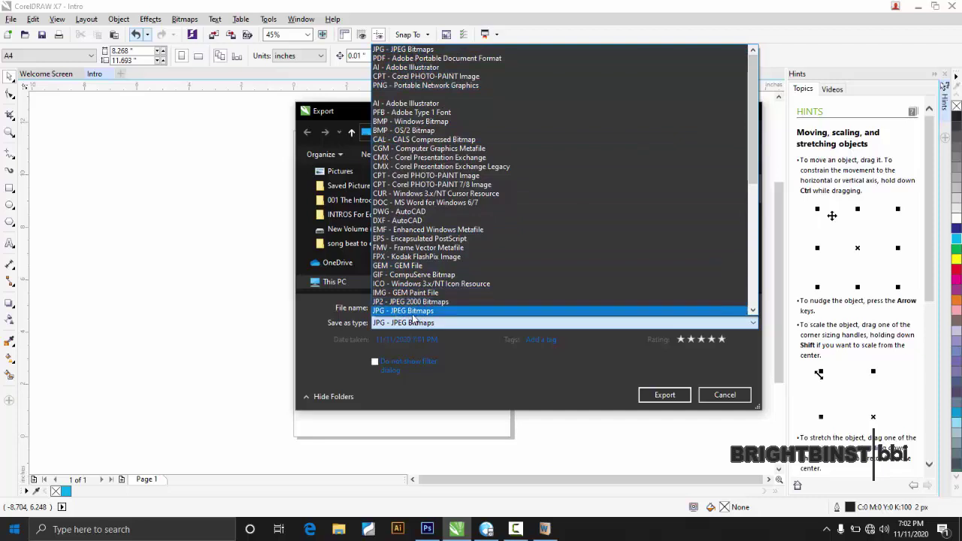
pyautogui.moveTo(758, 116)
pyautogui.mouseDown()
pyautogui.moveTo(753, 239)
pyautogui.moveTo(751, 113)
pyautogui.mouseUp()
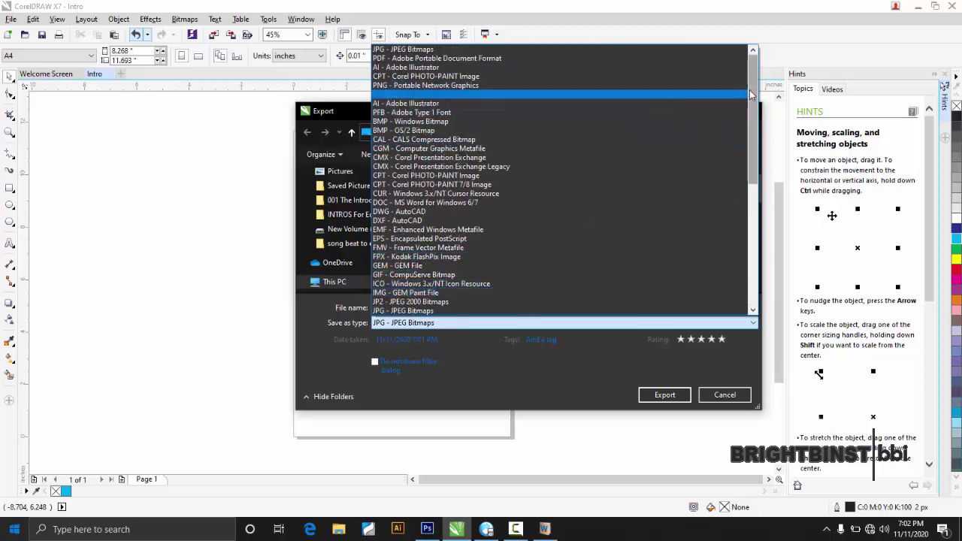
pyautogui.scroll(-10, 743, 105)
pyautogui.scroll(10, 393, 167)
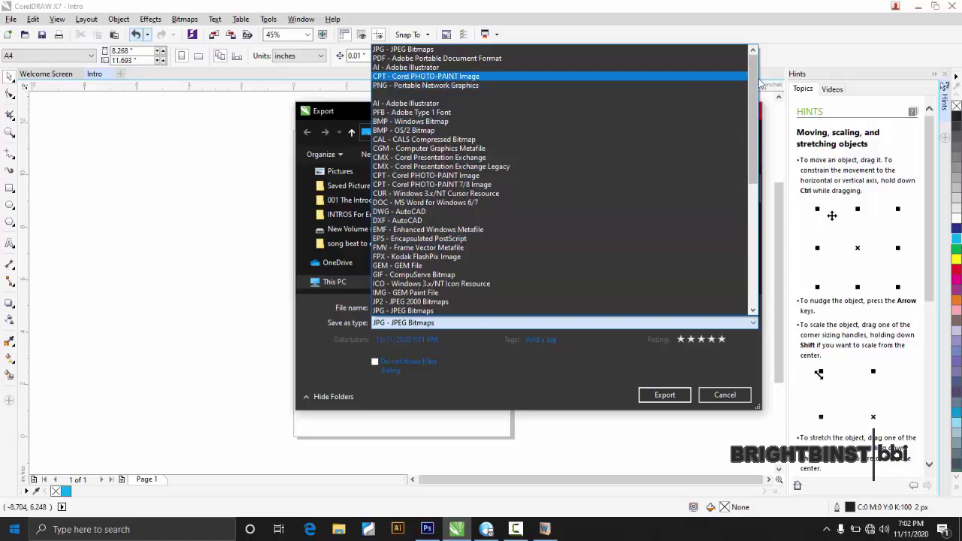
pyautogui.click(754, 324)
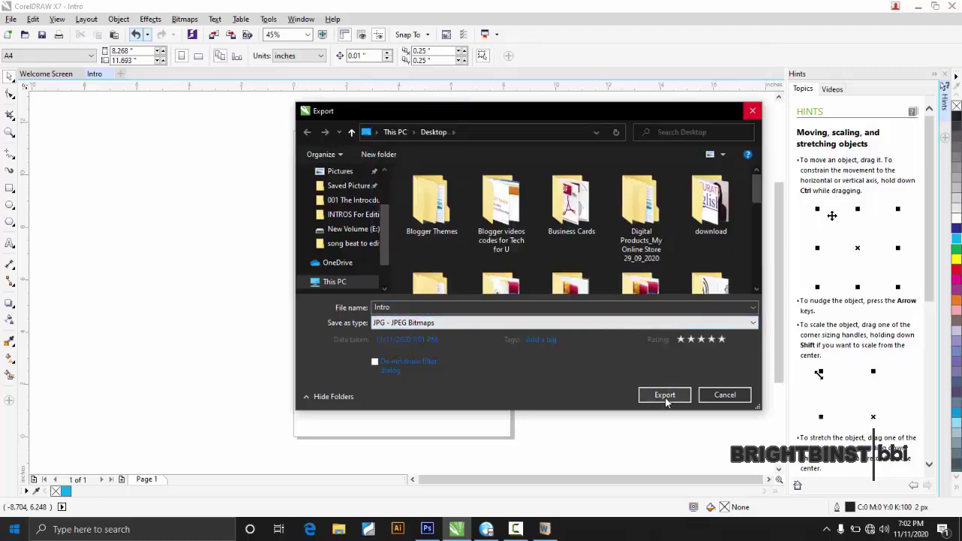
pyautogui.click(726, 396)
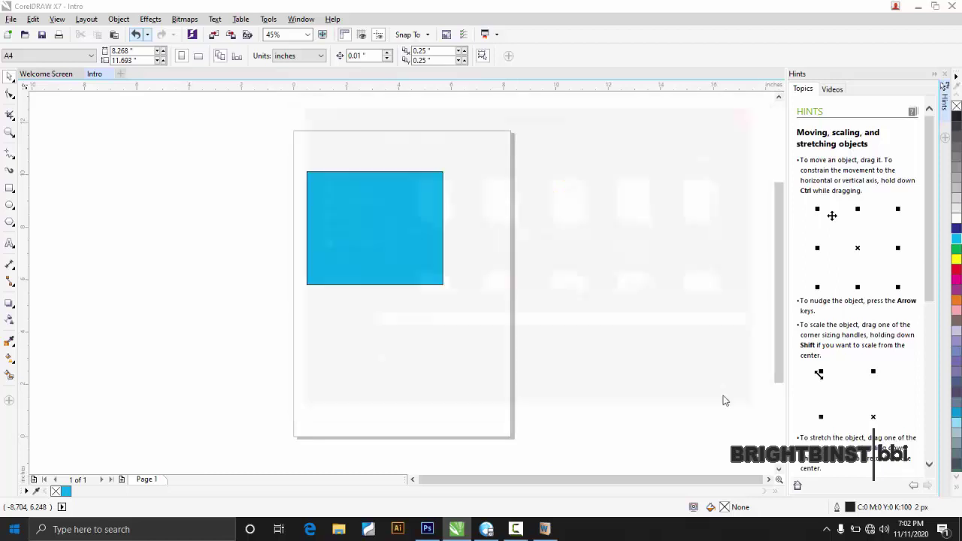
# Delete the cyan rectangle from the page.
pyautogui.click(11, 19)
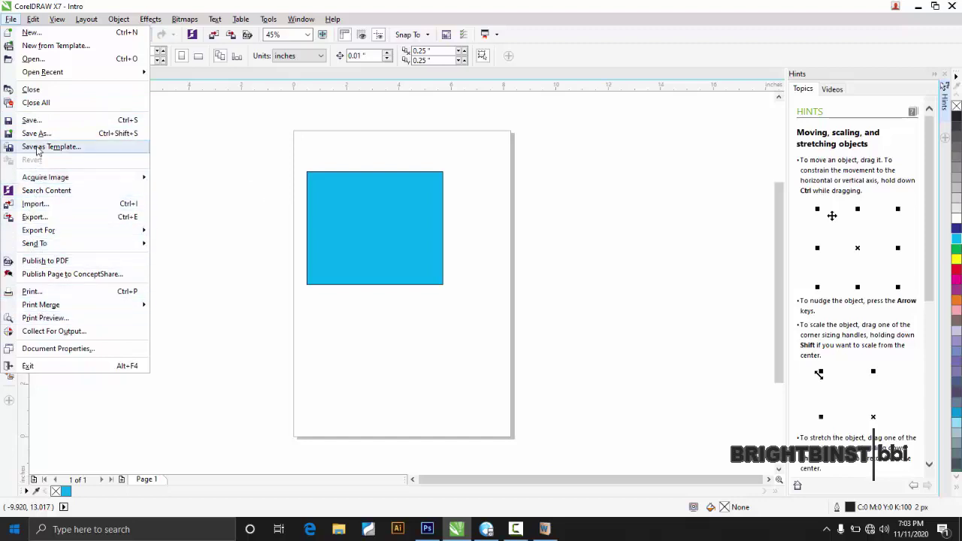
pyautogui.click(351, 215)
pyautogui.click(361, 225)
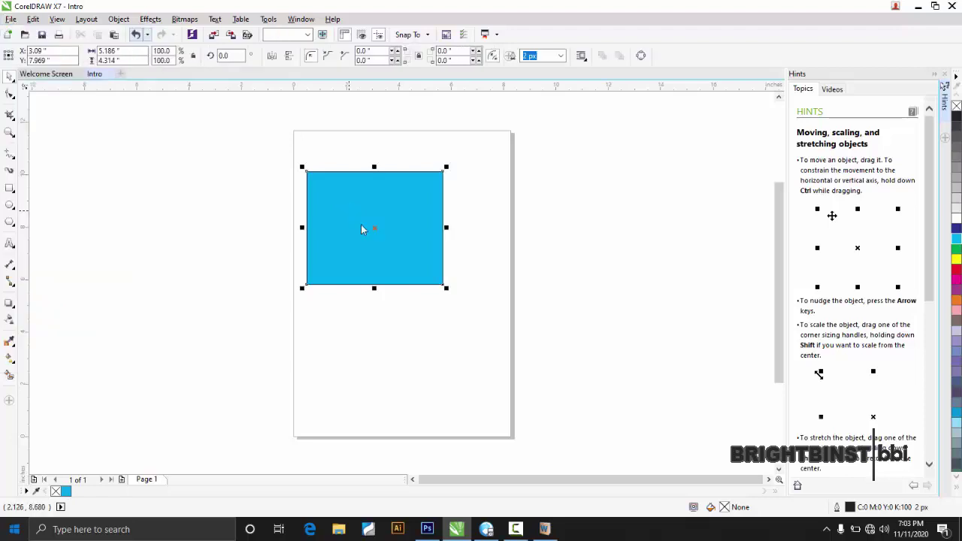
pyautogui.rightClick(361, 225)
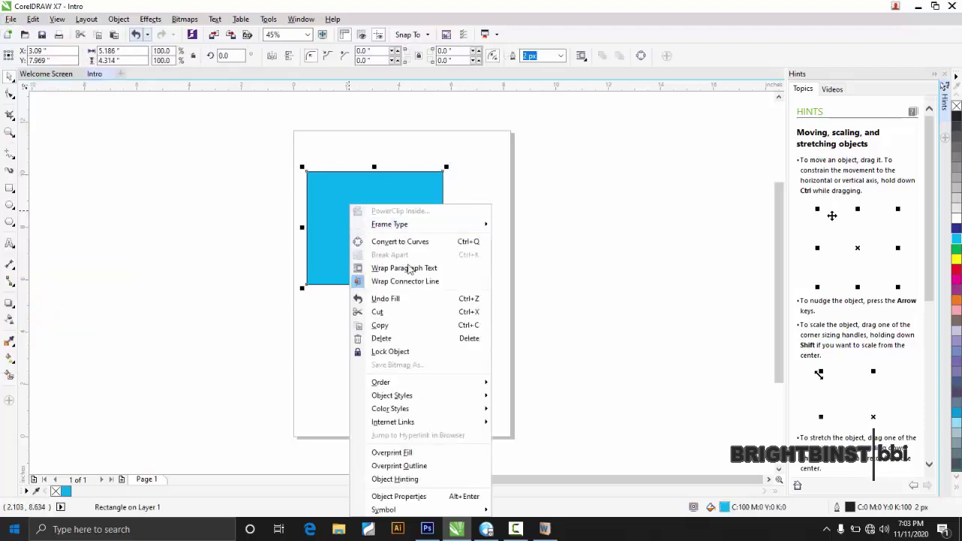
pyautogui.click(387, 339)
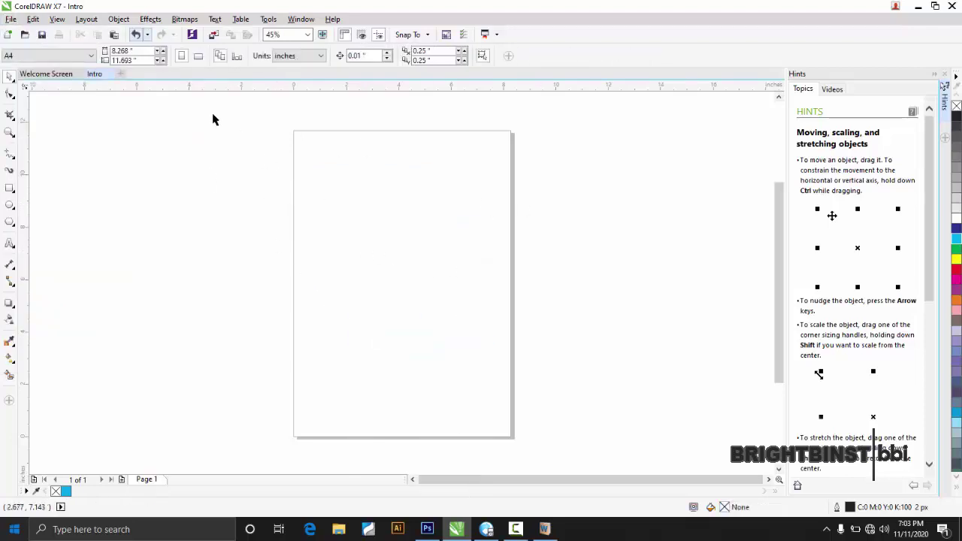
# Examine the Print Merge, editing, table, bitmap and help commands and the list of available toolbars, without changing anything.
pyautogui.click(11, 21)
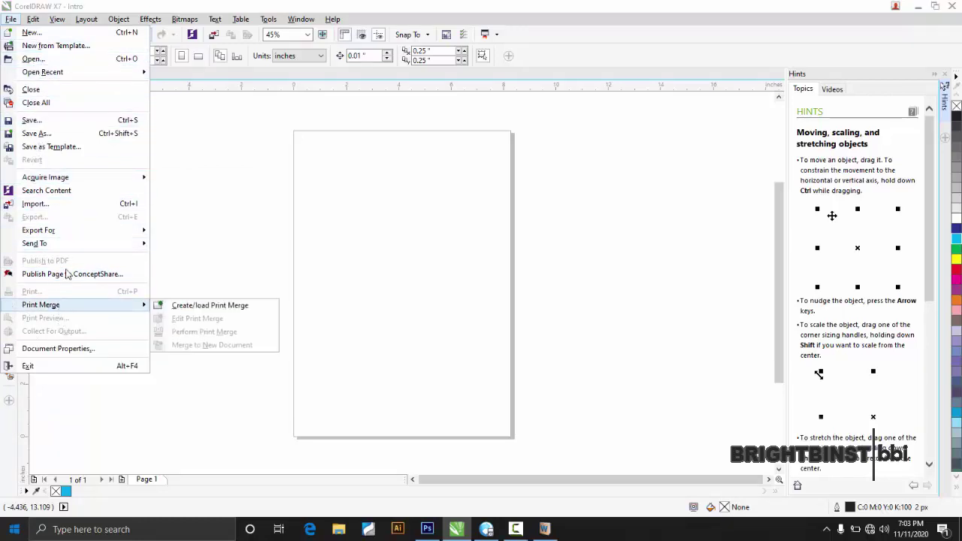
pyautogui.press('Escape')
pyautogui.click(33, 19)
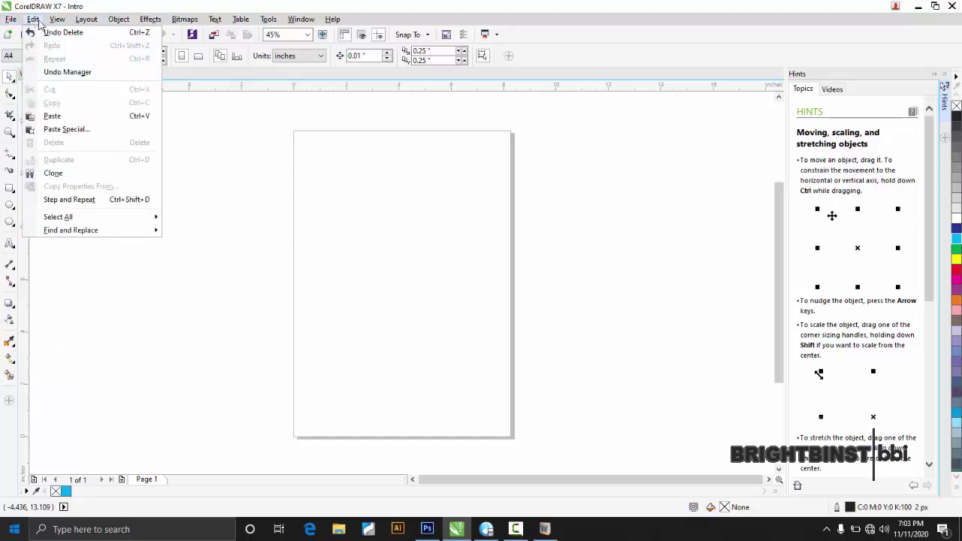
pyautogui.click(33, 19)
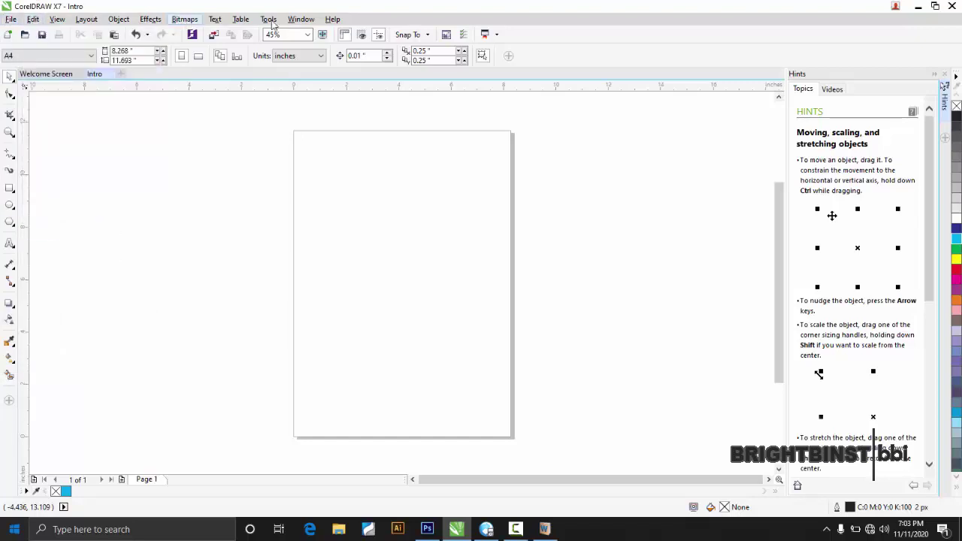
pyautogui.click(269, 20)
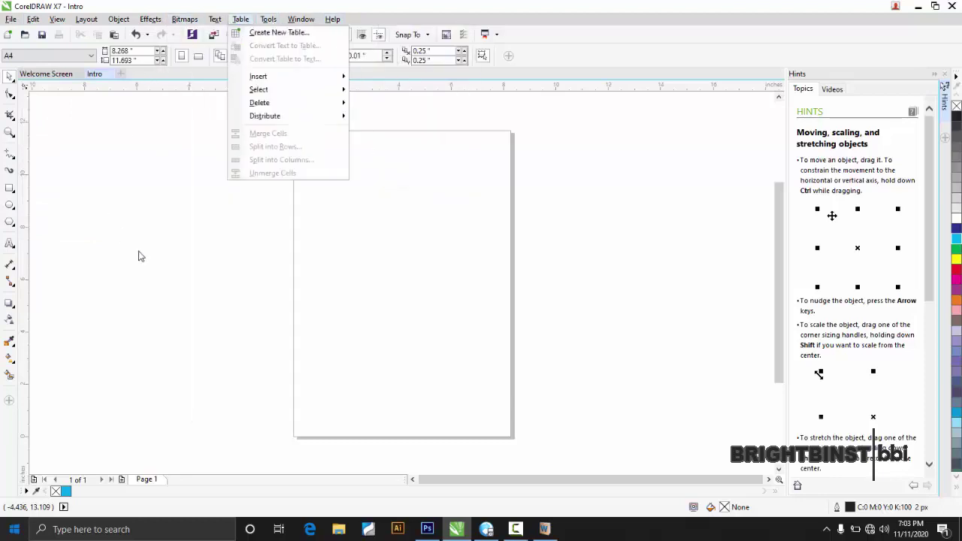
pyautogui.click(112, 41)
pyautogui.click(33, 20)
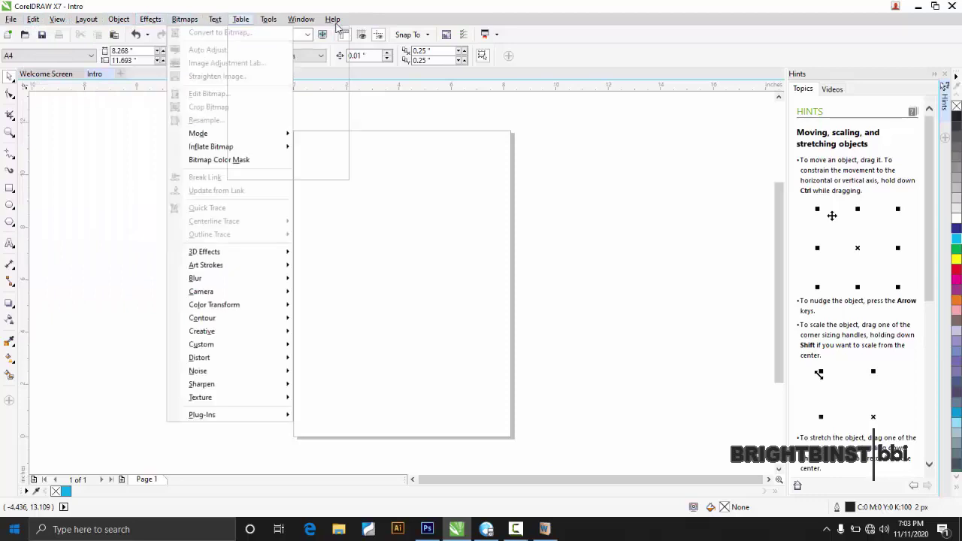
pyautogui.click(554, 35)
pyautogui.rightClick(555, 34)
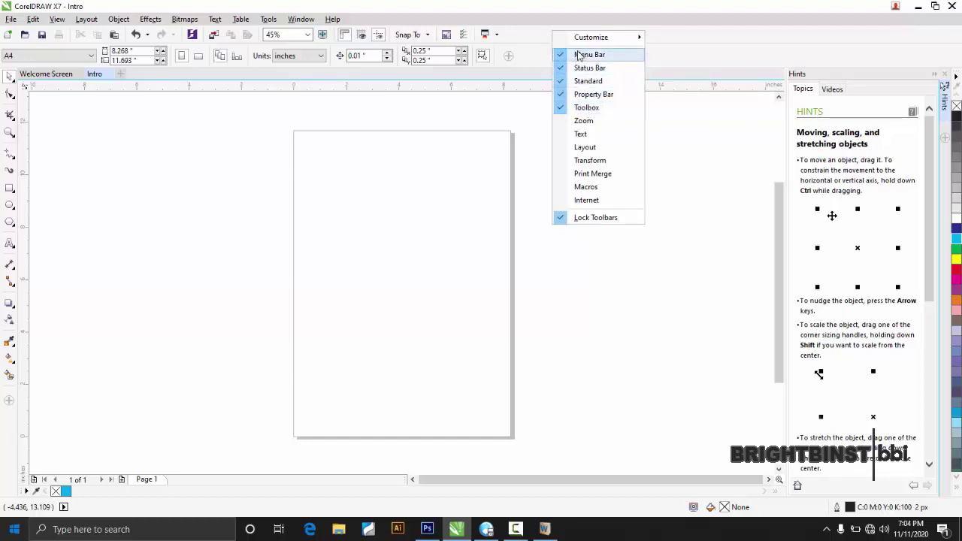
pyautogui.click(521, 36)
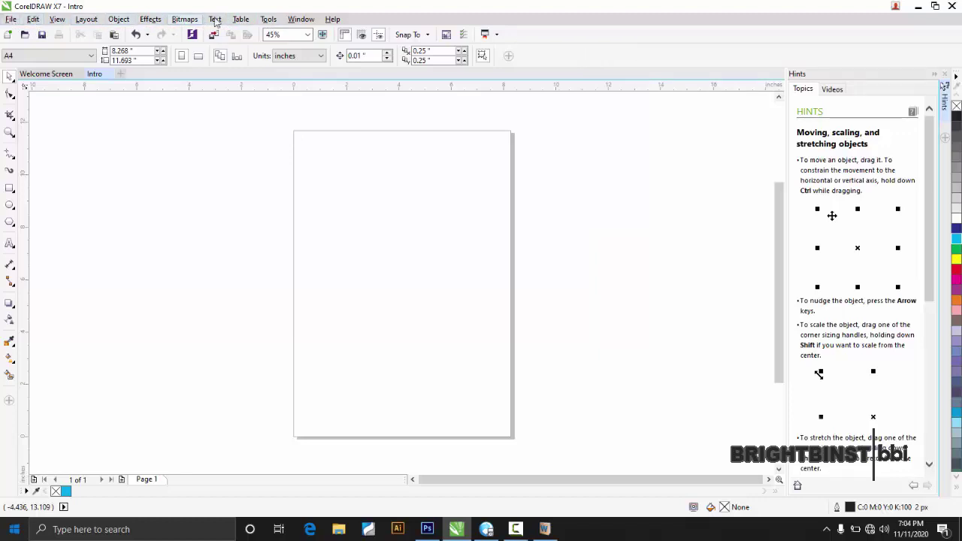
pyautogui.click(11, 19)
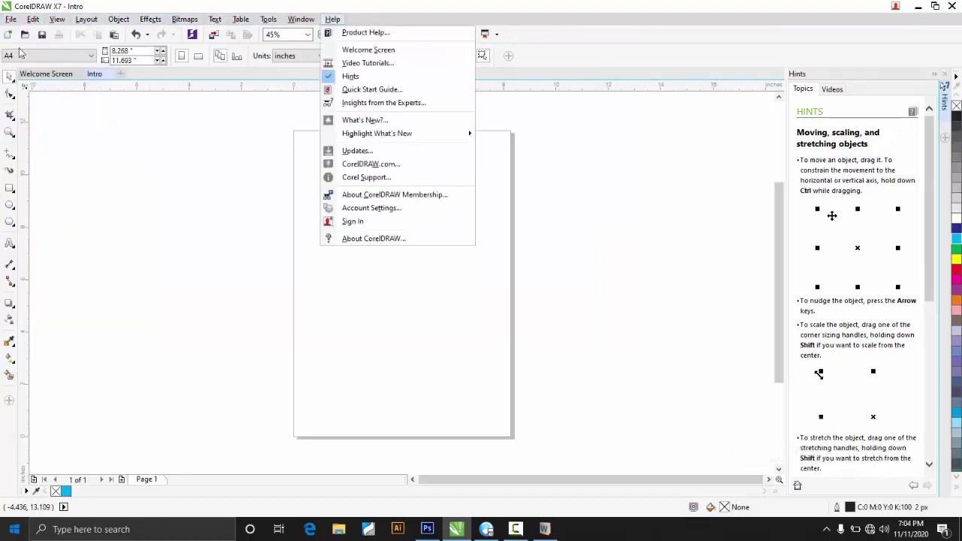
pyautogui.click(242, 167)
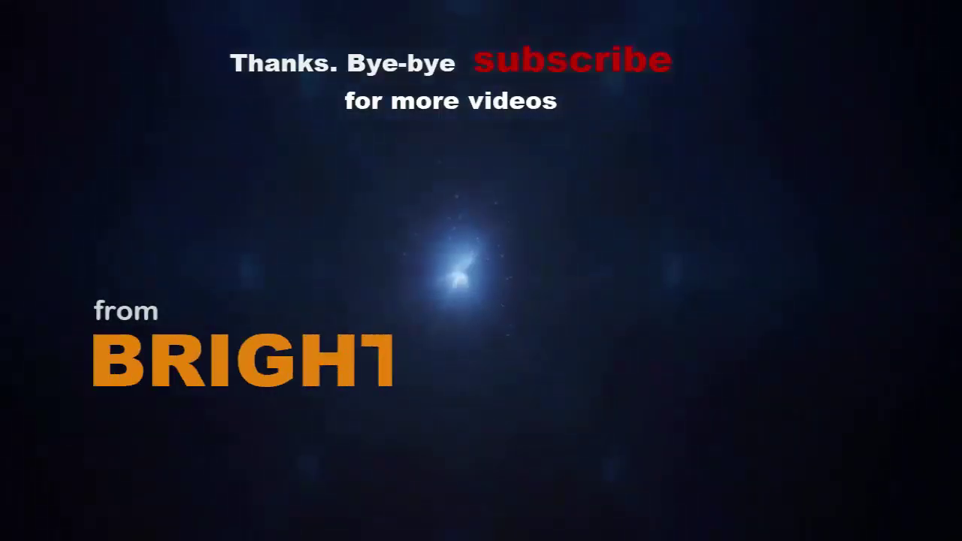